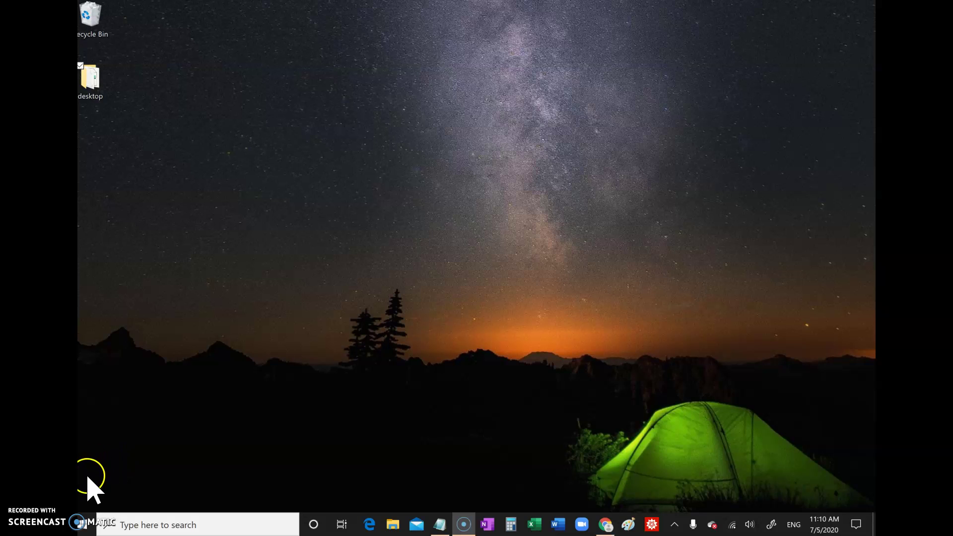
Launch Excel from the Start menu's app list.
{"action": "left_click", "coordinate": [82, 524]}
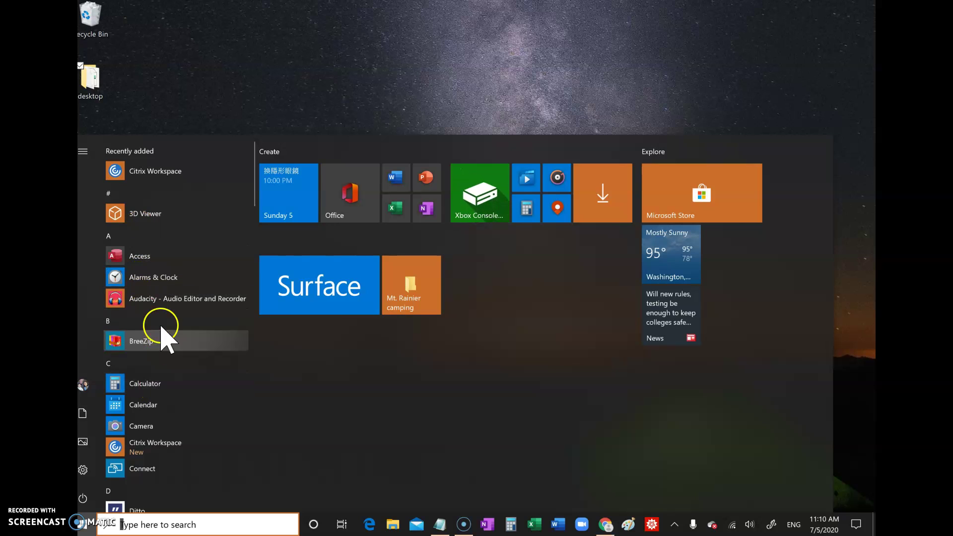
{"action": "scroll", "coordinate": [149, 342], "scroll_direction": "down", "scroll_amount": 4}
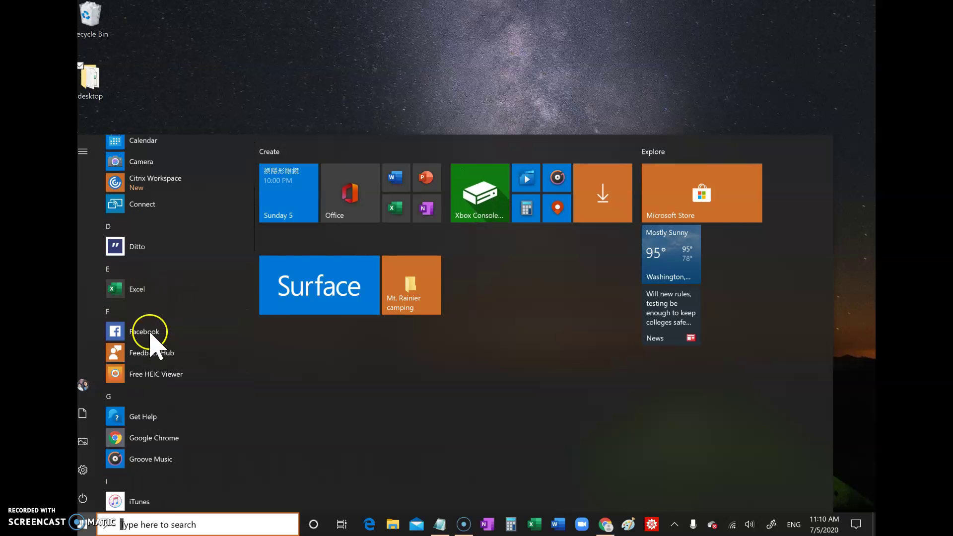
{"action": "left_click", "coordinate": [144, 298]}
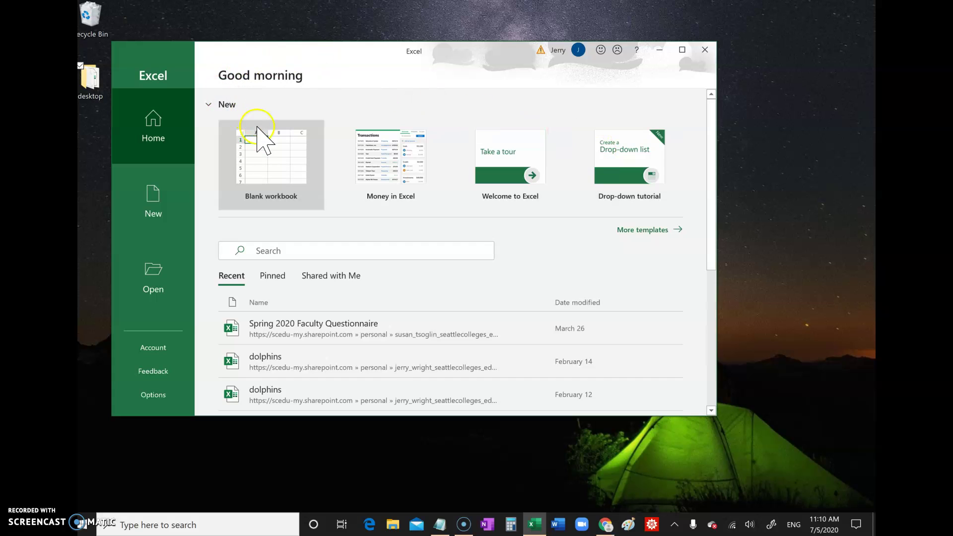
Create a new blank workbook, Book1, from the Excel Home screen.
{"action": "left_click", "coordinate": [268, 167]}
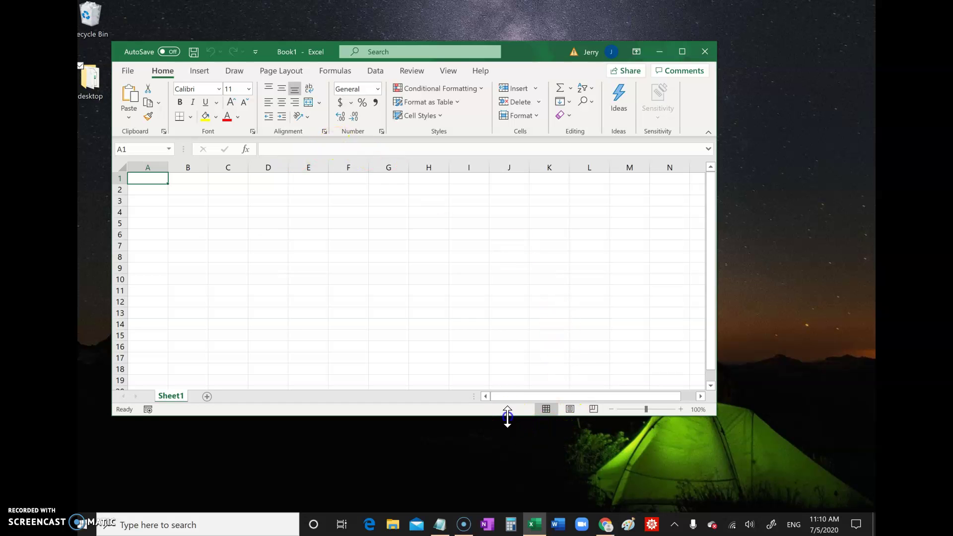
Drag the window taller and wider to show more rows and columns, then select a cell.
{"action": "left_click_drag", "start_coordinate": [507, 417], "coordinate": [512, 476]}
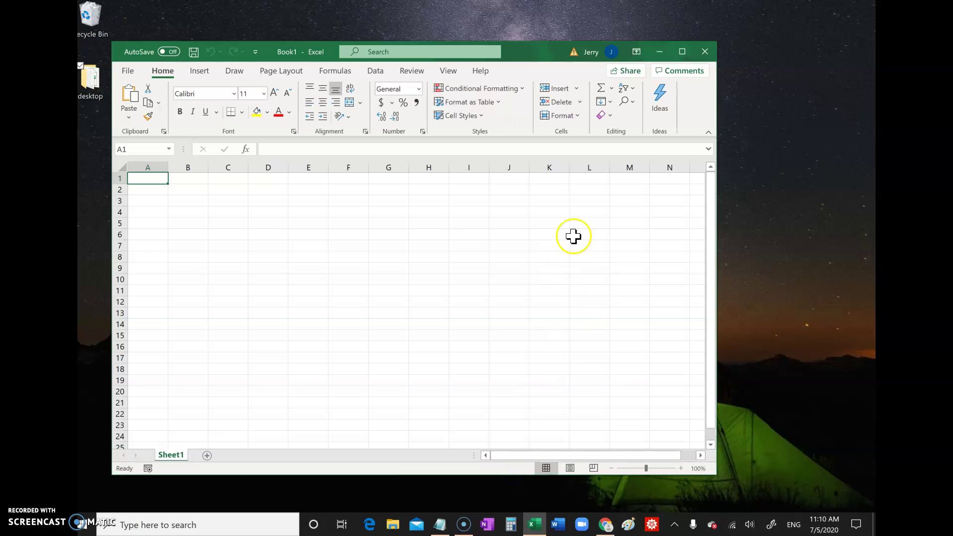
{"action": "left_click_drag", "start_coordinate": [719, 240], "coordinate": [829, 239]}
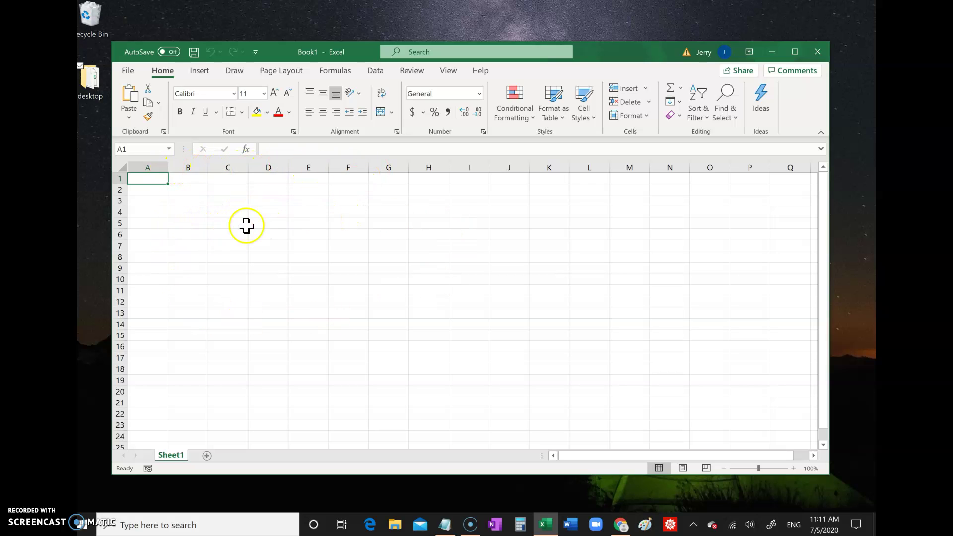
{"action": "left_click", "coordinate": [231, 224]}
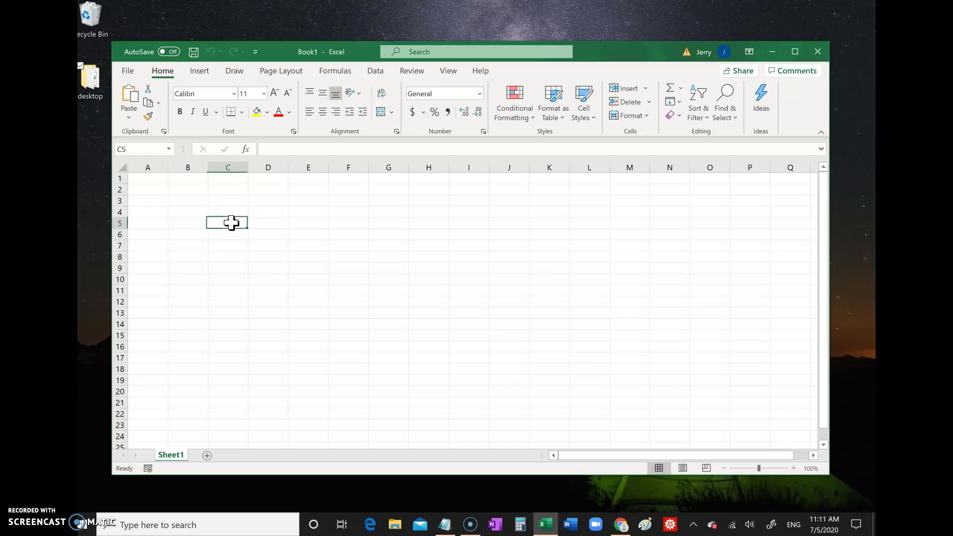
{"action": "left_click", "coordinate": [229, 224]}
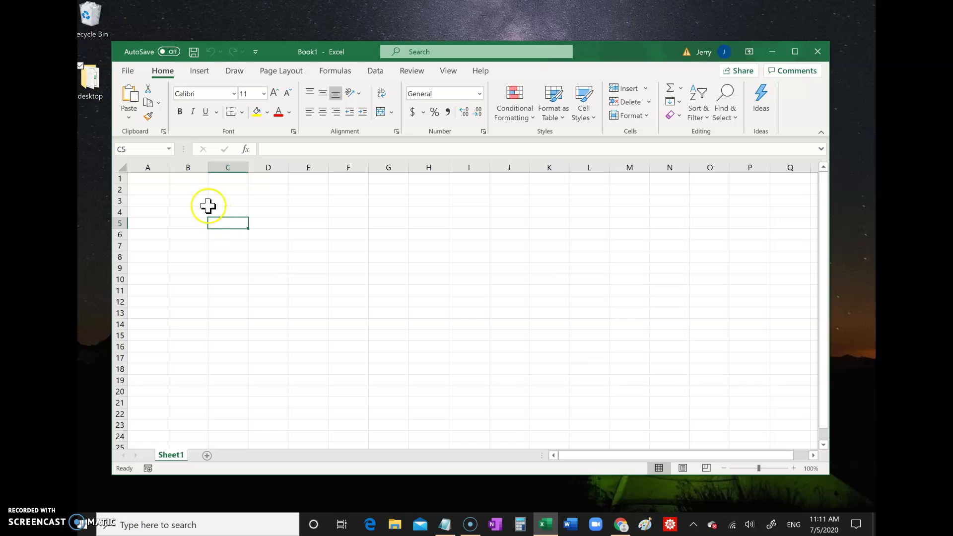
Enter the heading 'data' in B1 and the value 67 in B2.
{"action": "left_click", "coordinate": [179, 178]}
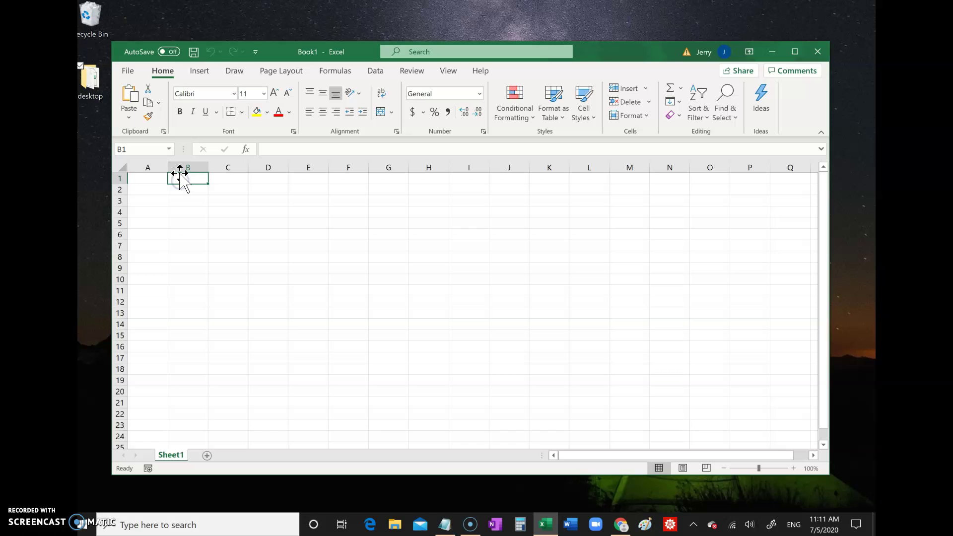
{"action": "type", "text": "data"}
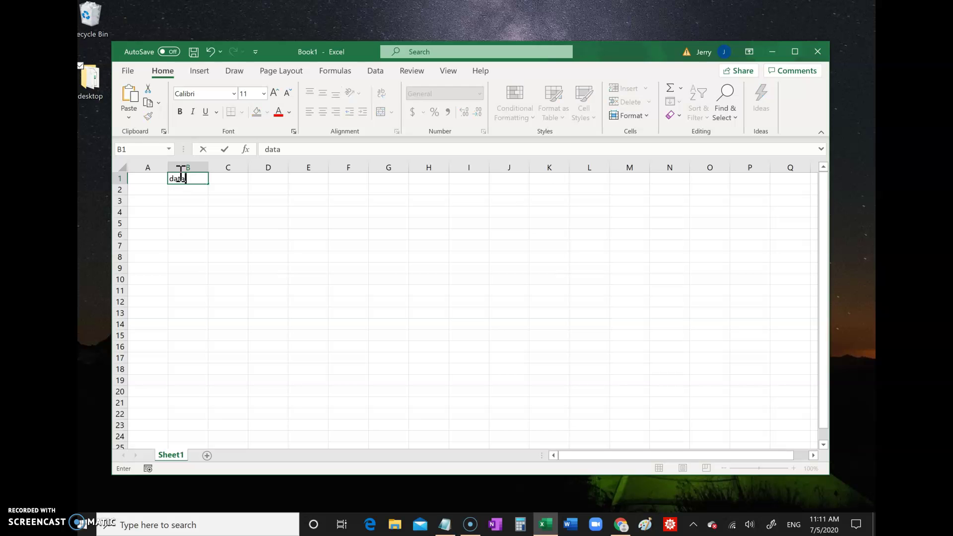
{"action": "key", "text": "Return"}
{"action": "left_click", "coordinate": [181, 192]}
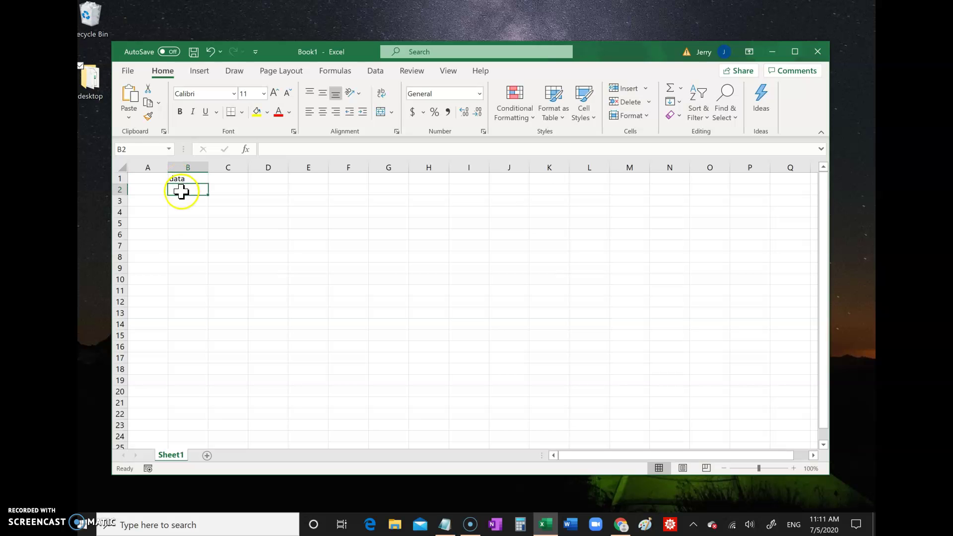
{"action": "type", "text": "67"}
{"action": "key", "text": "Return"}
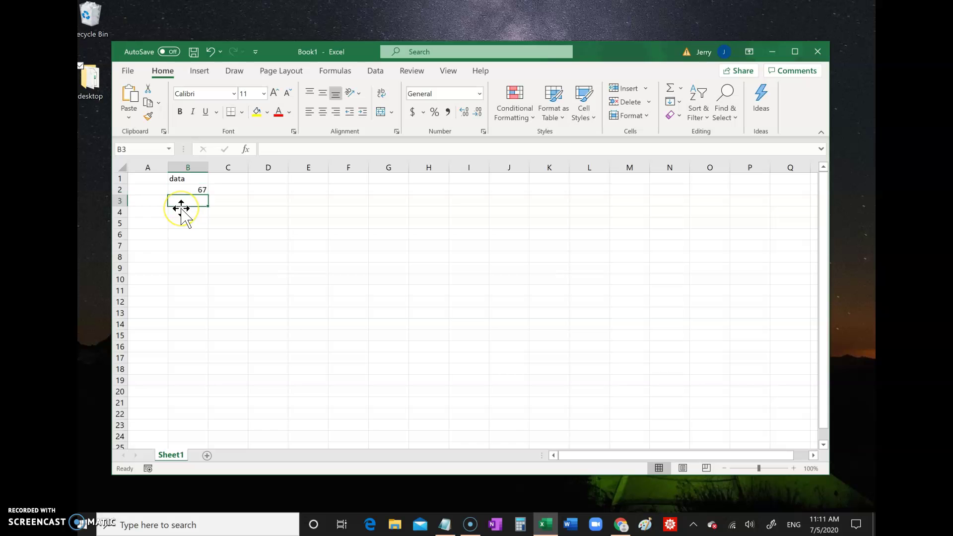
Fill B3:B7 with the values 98, 65, 56, 98 and 46.
{"action": "type", "text": "98"}
{"action": "key", "text": "Return"}
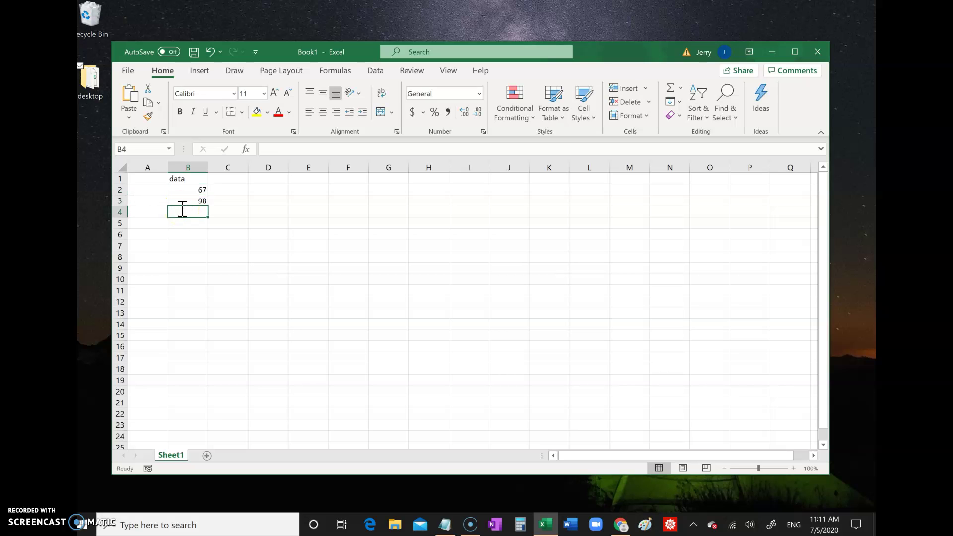
{"action": "type", "text": "65"}
{"action": "key", "text": "Return"}
{"action": "type", "text": "56"}
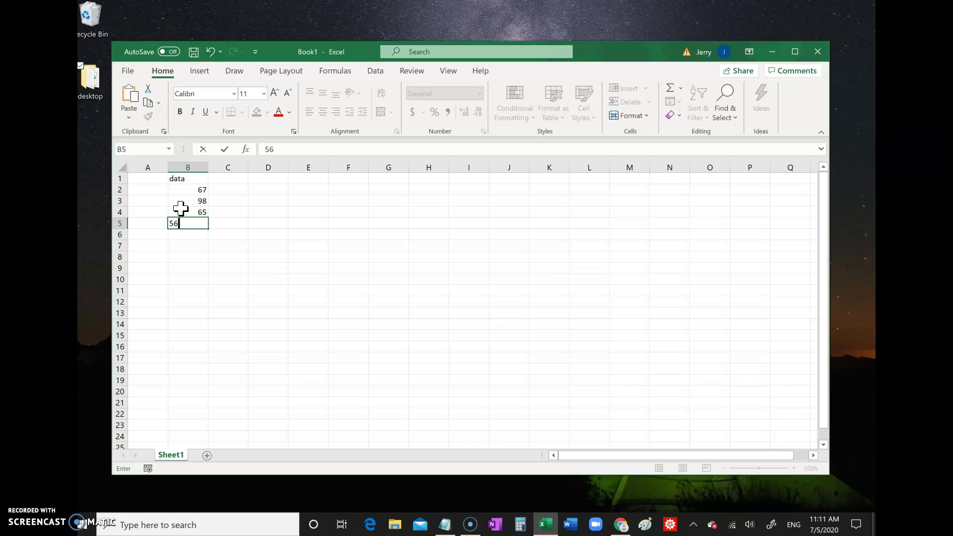
{"action": "key", "text": "Return"}
{"action": "type", "text": "98"}
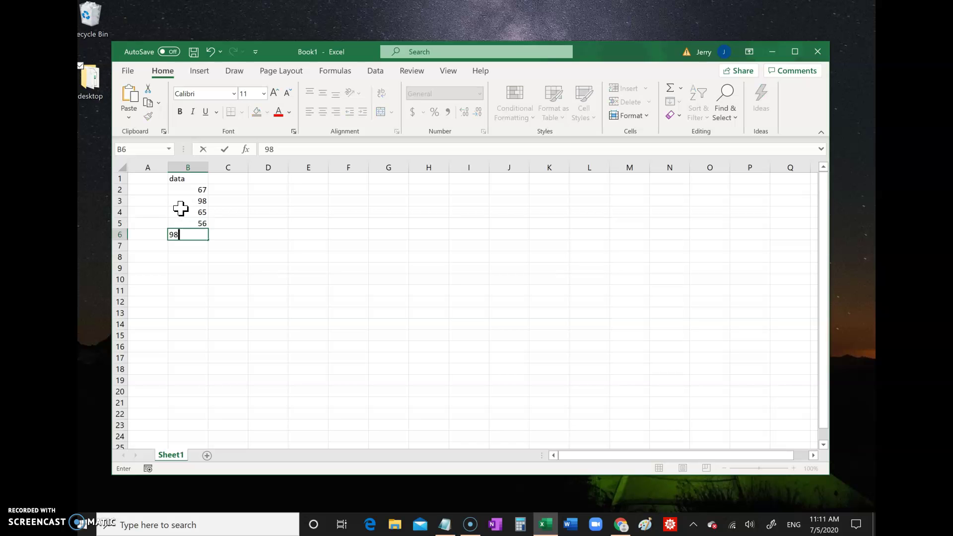
{"action": "key", "text": "Return"}
{"action": "type", "text": "4"}
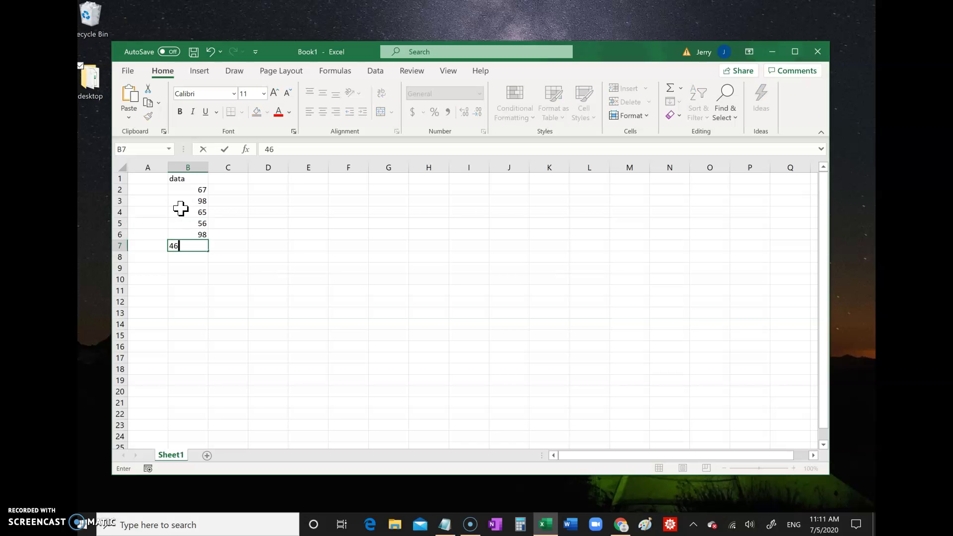
{"action": "type", "text": "6"}
{"action": "key", "text": "Return"}
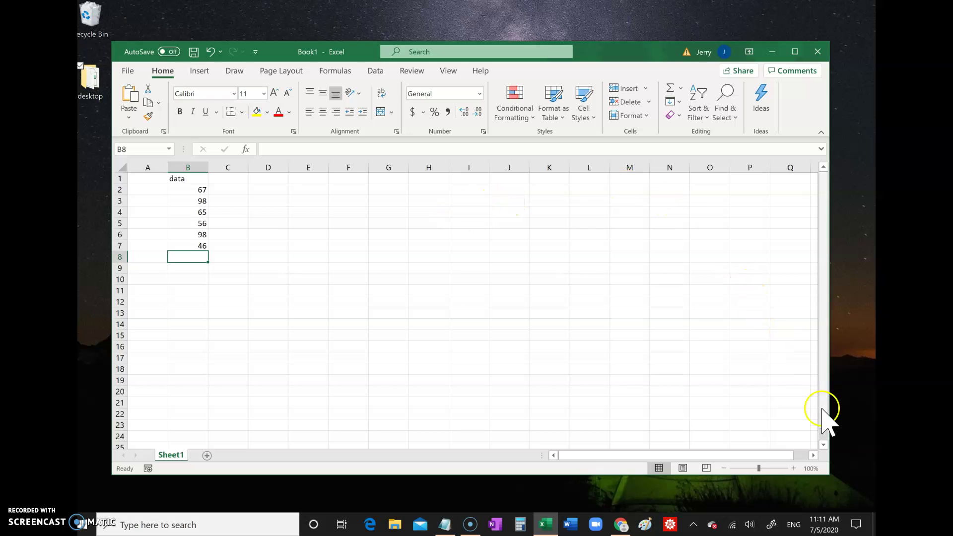
Zoom the sheet in to 170% and select the value 67 in B2.
{"action": "left_click", "coordinate": [793, 468]}
{"action": "left_click", "coordinate": [793, 467]}
{"action": "left_click", "coordinate": [794, 468]}
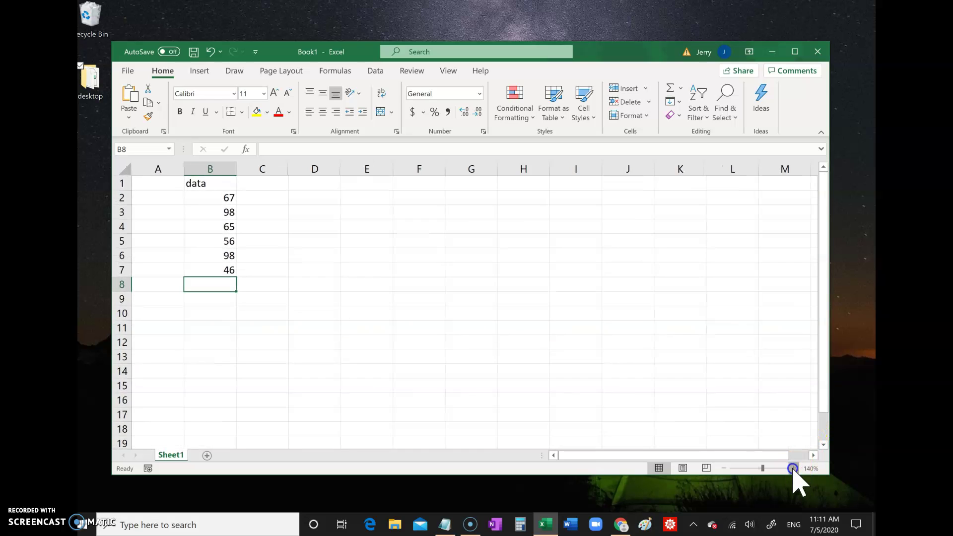
{"action": "left_click", "coordinate": [793, 468]}
{"action": "left_click", "coordinate": [793, 467]}
{"action": "left_click", "coordinate": [793, 468]}
{"action": "left_click", "coordinate": [792, 468]}
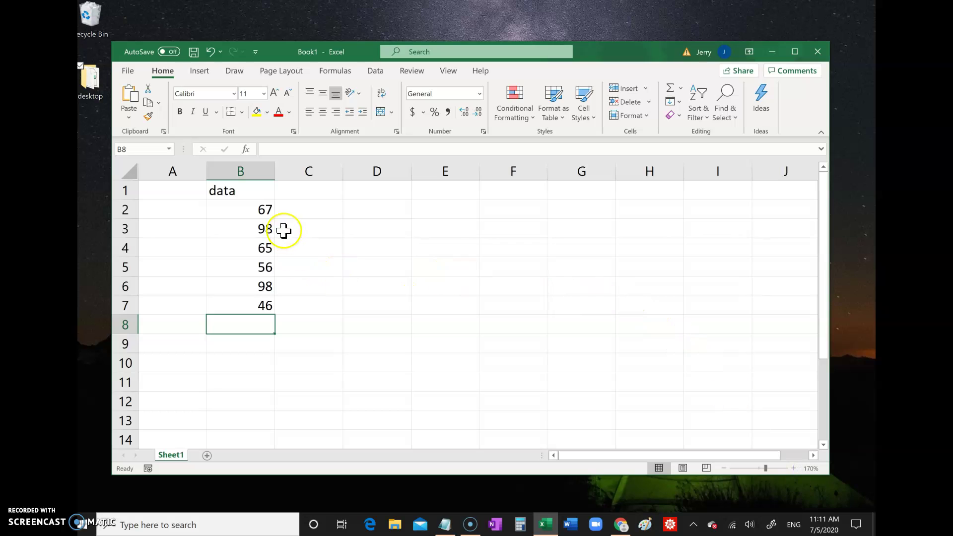
{"action": "left_click", "coordinate": [238, 208]}
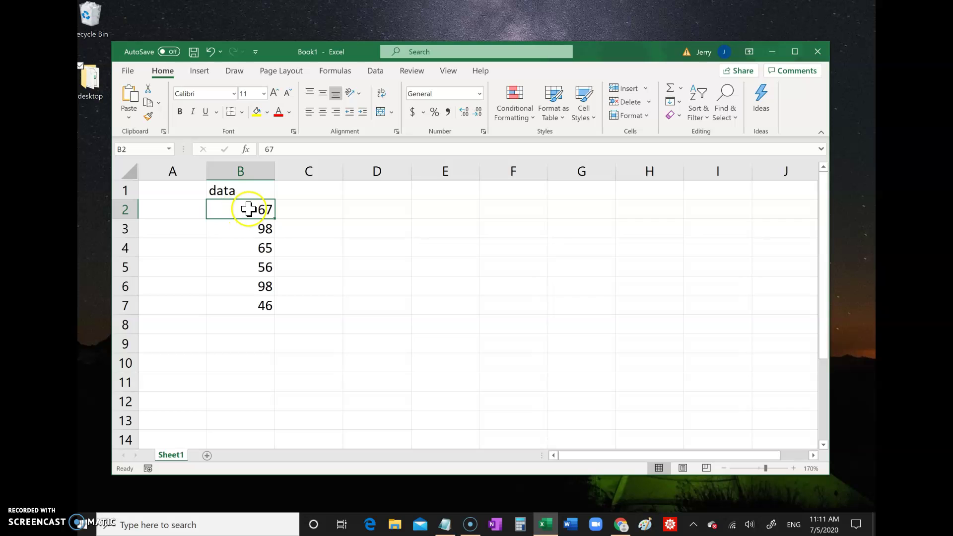
Enter =B2+B3 in D2 to get 165, then review the formula with F2.
{"action": "left_click", "coordinate": [375, 212]}
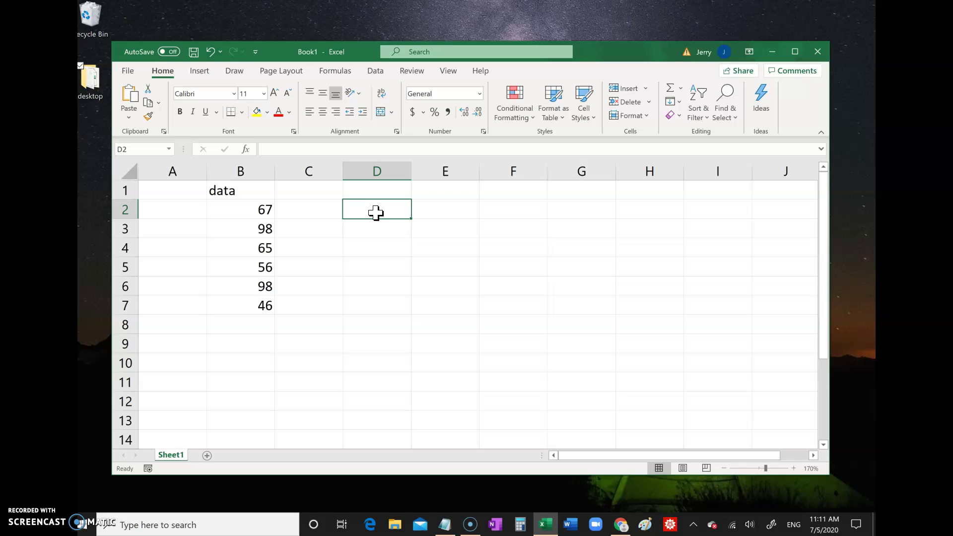
{"action": "type", "text": "="}
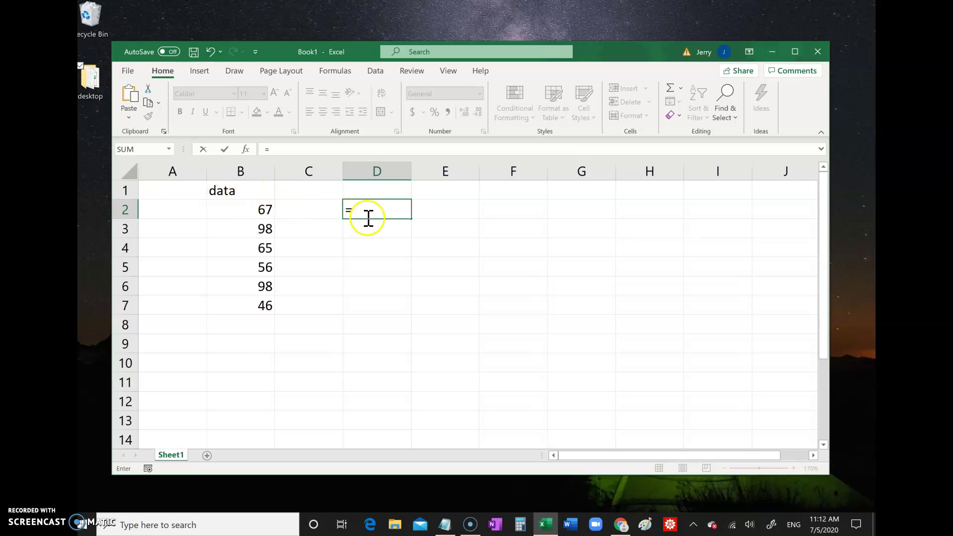
{"action": "type", "text": "b2"}
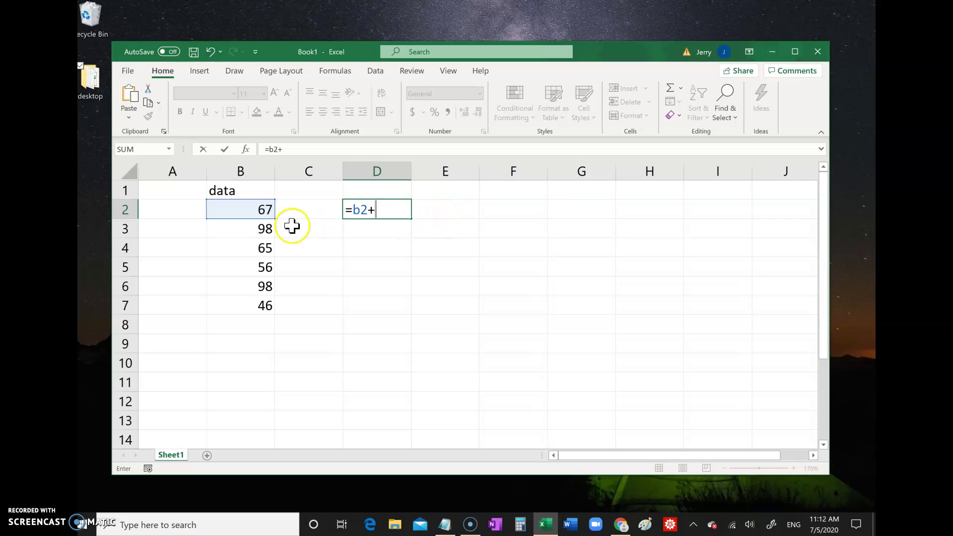
{"action": "type", "text": "+"}
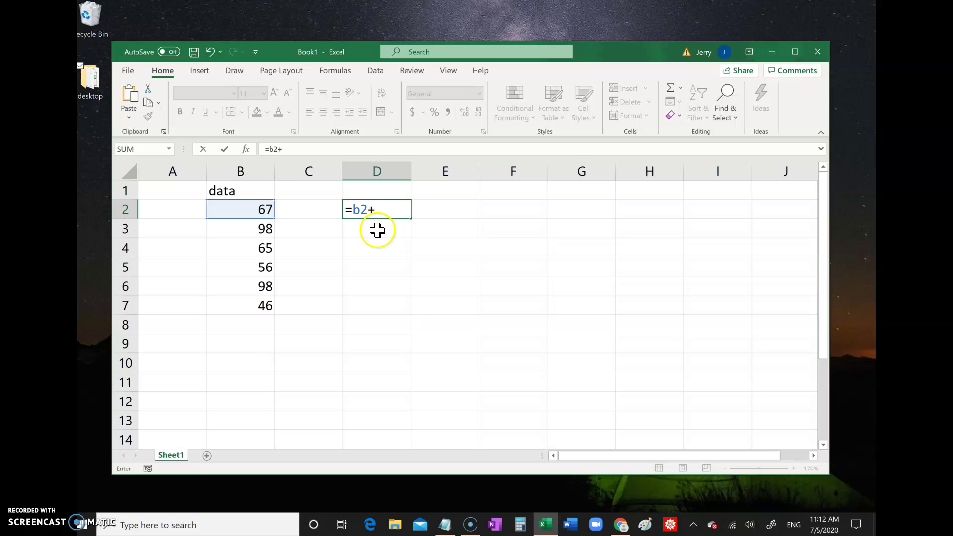
{"action": "type", "text": "b3"}
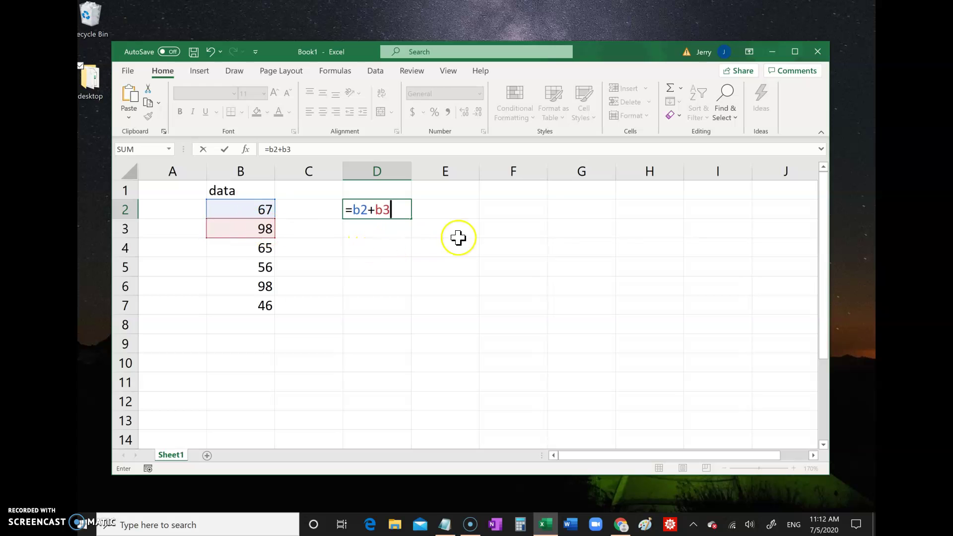
{"action": "key", "text": "Return"}
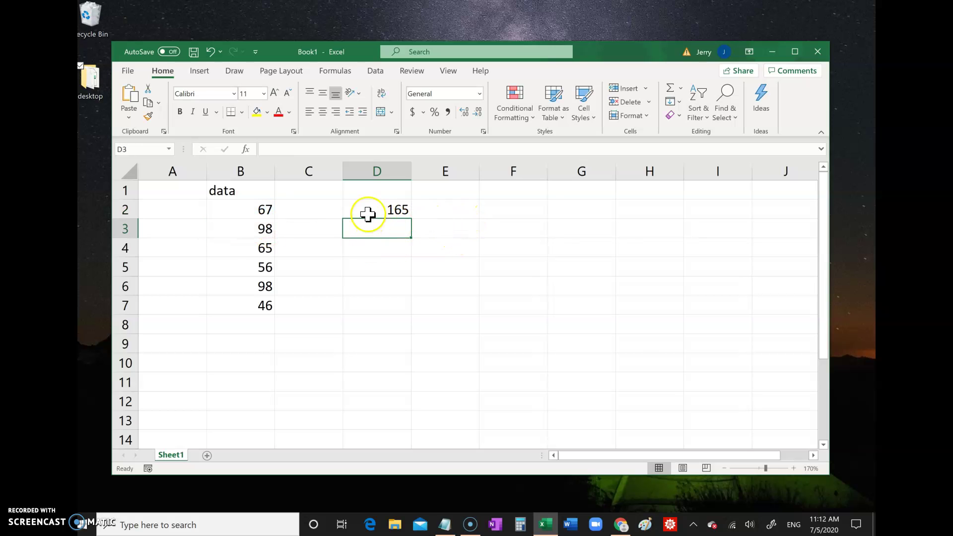
{"action": "left_click", "coordinate": [371, 211]}
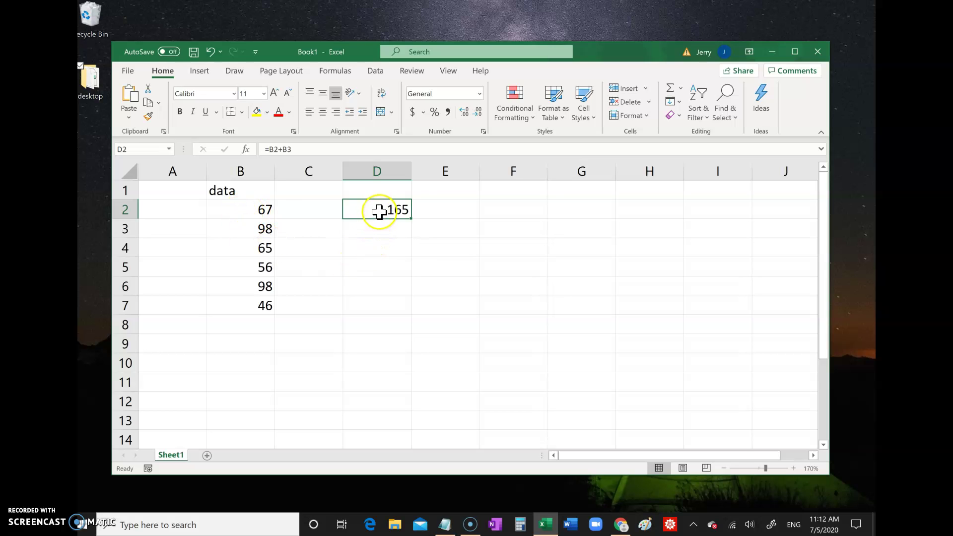
{"action": "key", "text": "F2"}
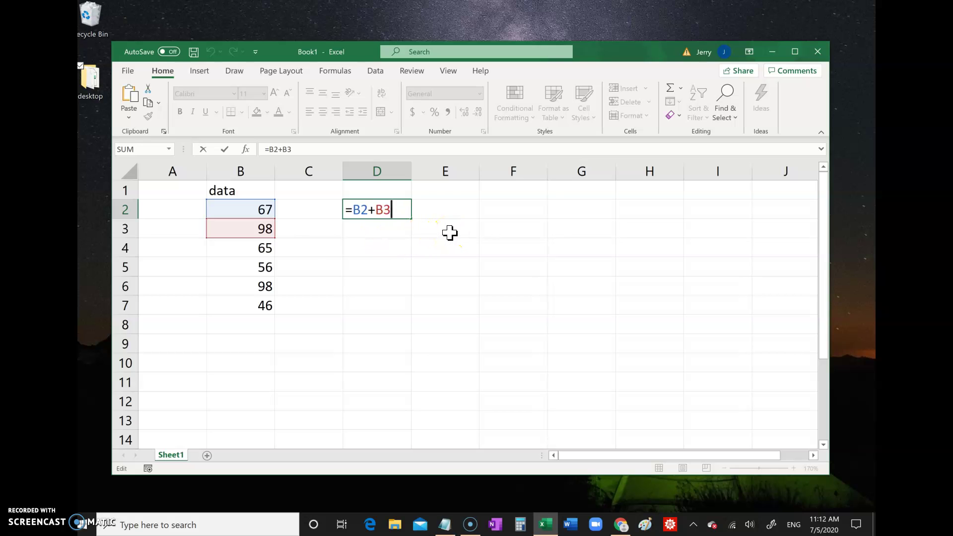
{"action": "key", "text": "Return"}
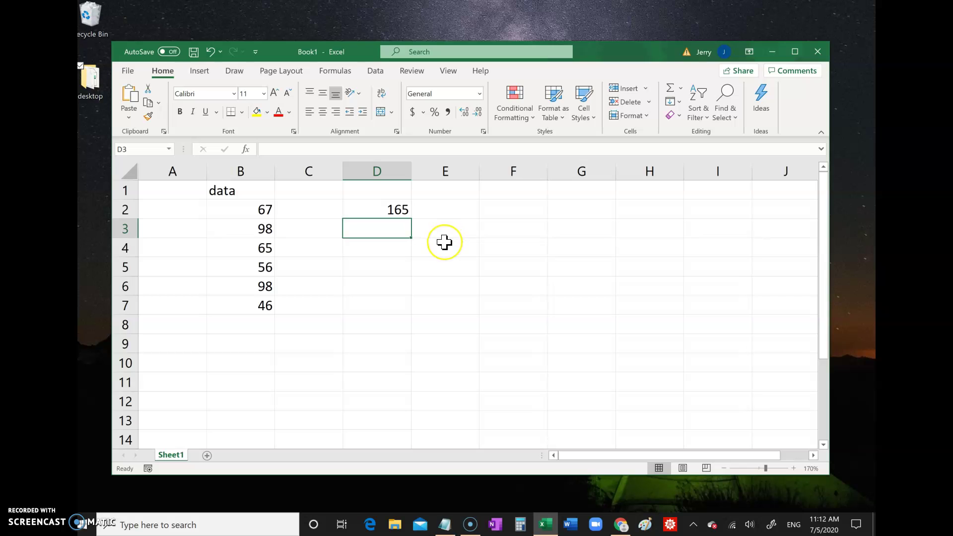
Enter =B7/2 in D3 to show 23, then reopen and recommit the formula.
{"action": "type", "text": "="}
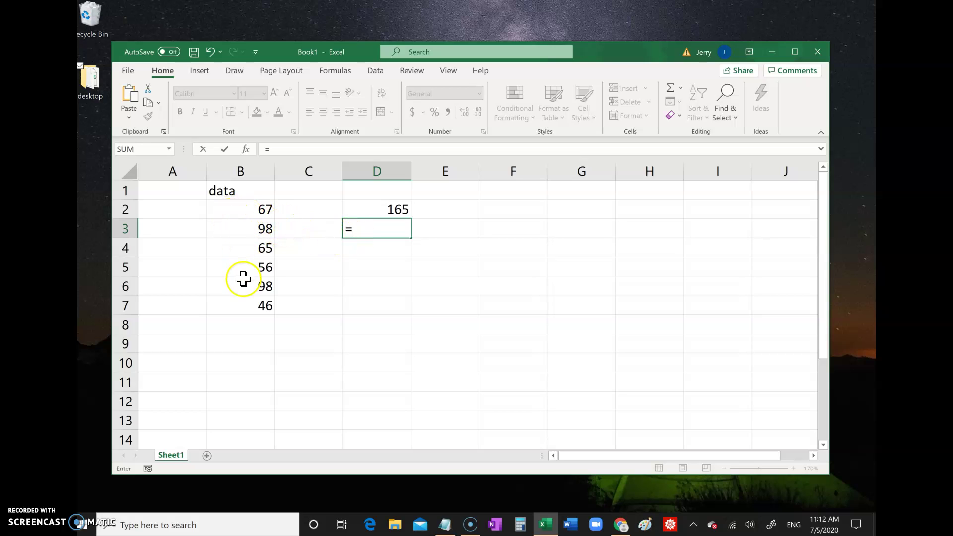
{"action": "left_click", "coordinate": [242, 307]}
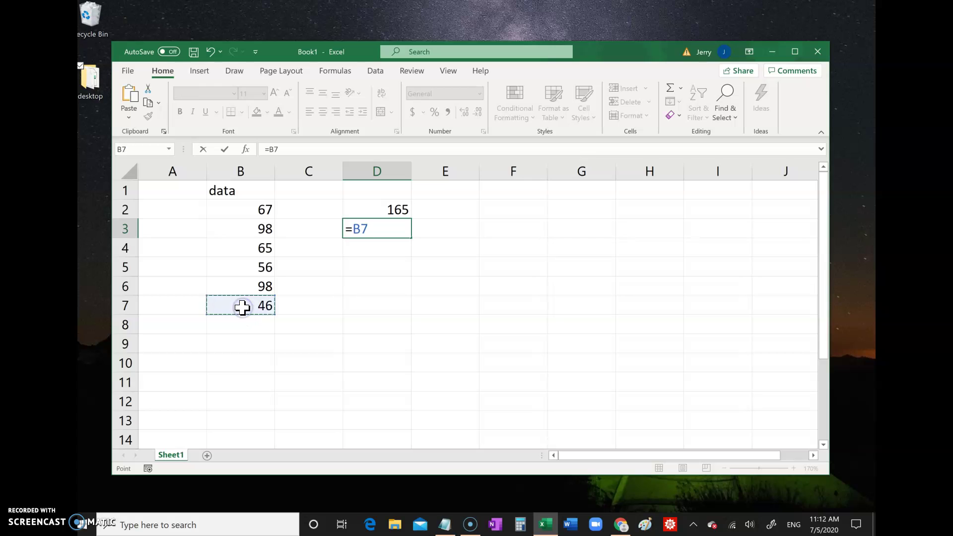
{"action": "left_click", "coordinate": [371, 229]}
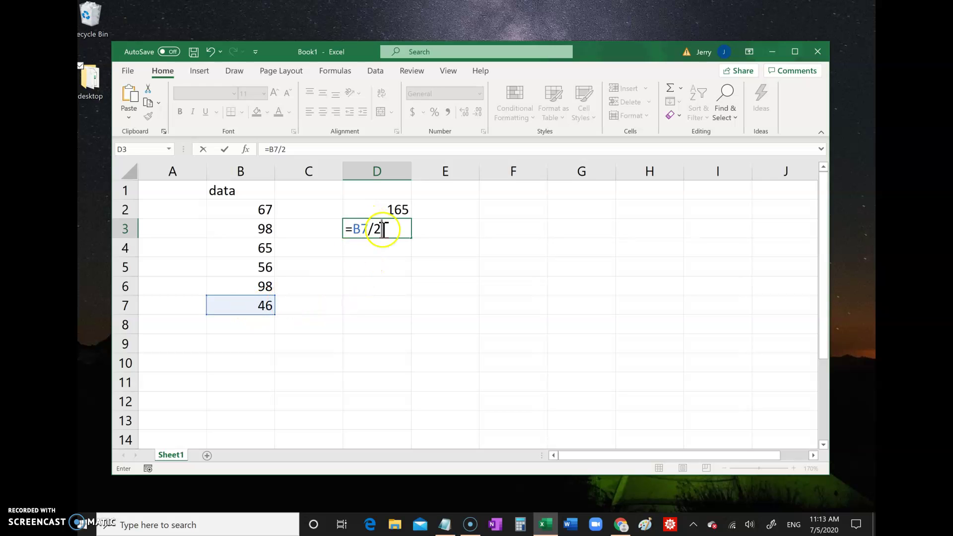
{"action": "key", "text": "Return"}
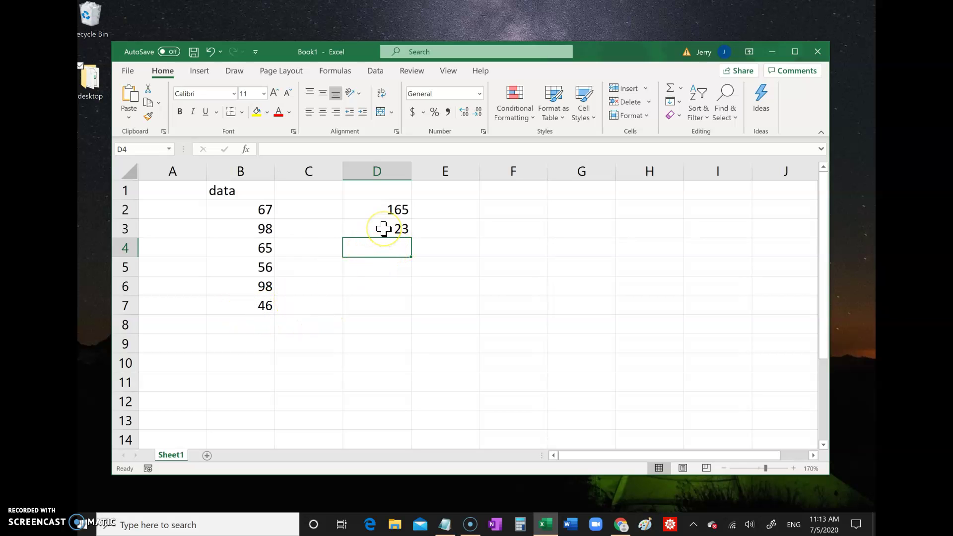
{"action": "key", "text": "F2"}
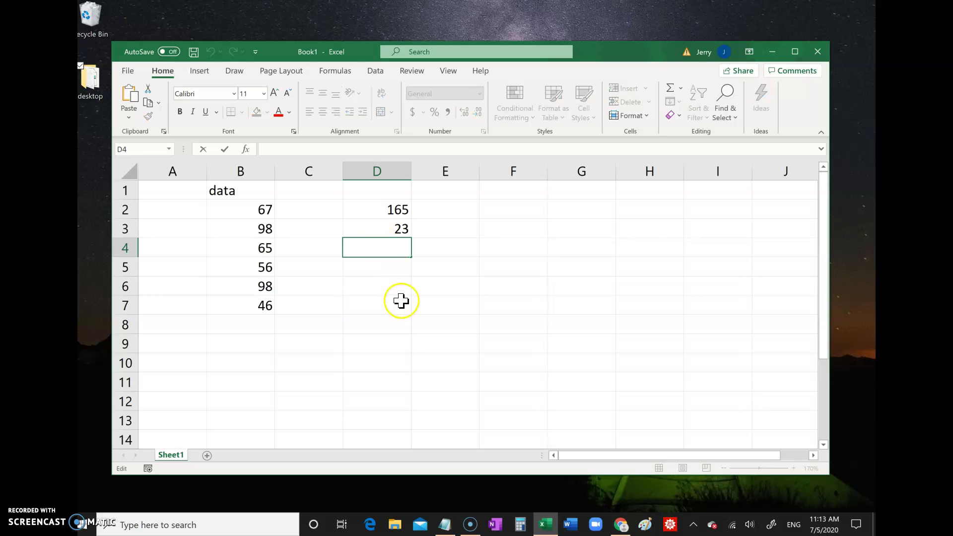
{"action": "left_click", "coordinate": [390, 228]}
{"action": "left_click", "coordinate": [390, 228]}
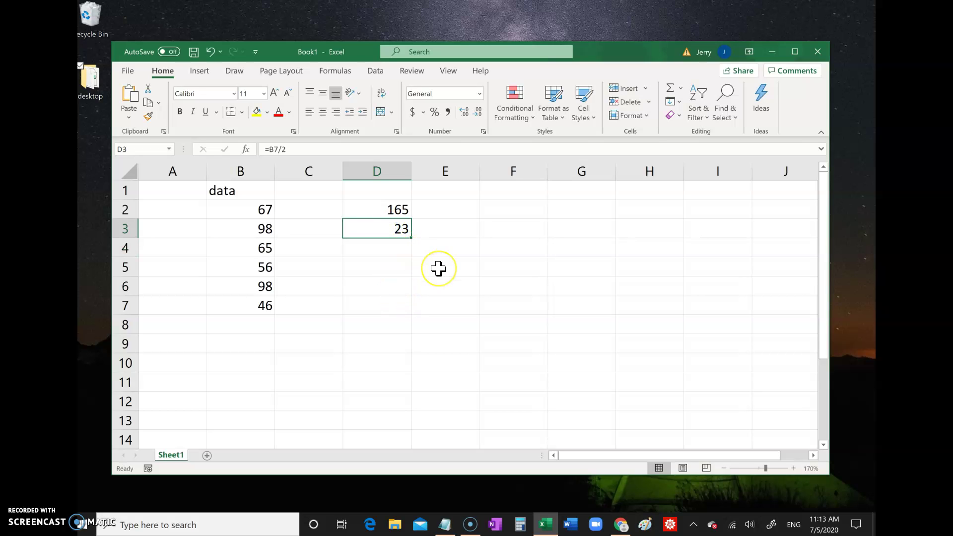
{"action": "key", "text": "F2"}
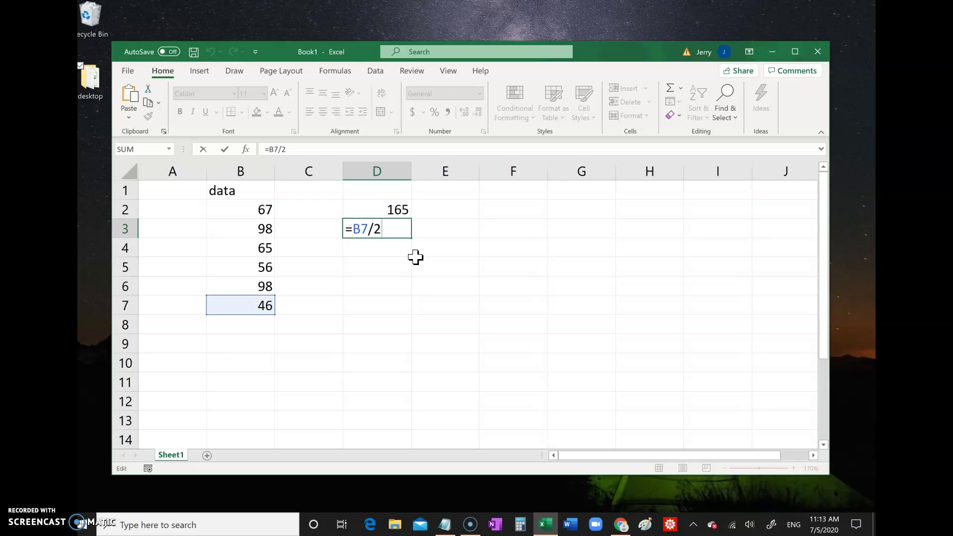
{"action": "key", "text": "ctrl+Return"}
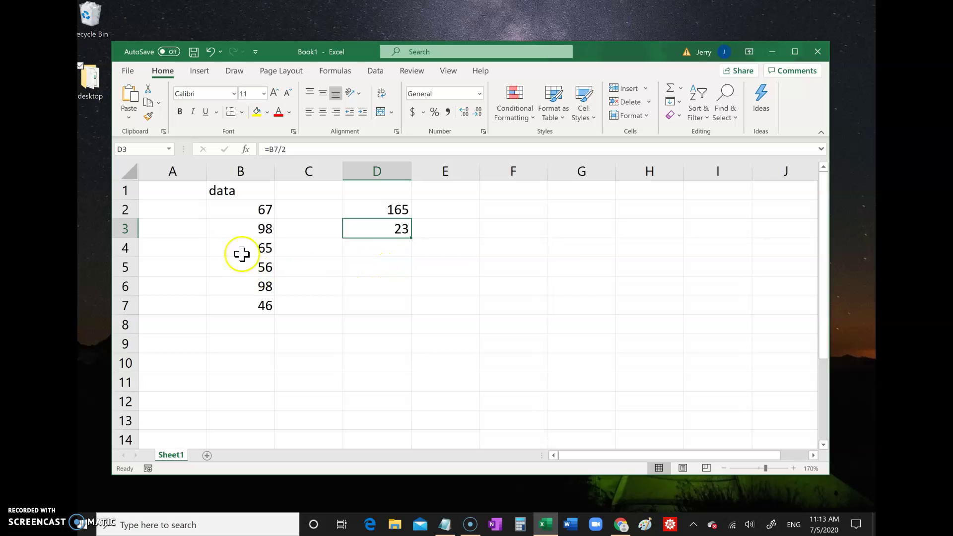
Enter =SUM(B2:B7) in D5 to total the data as 430.
{"action": "left_click", "coordinate": [384, 270]}
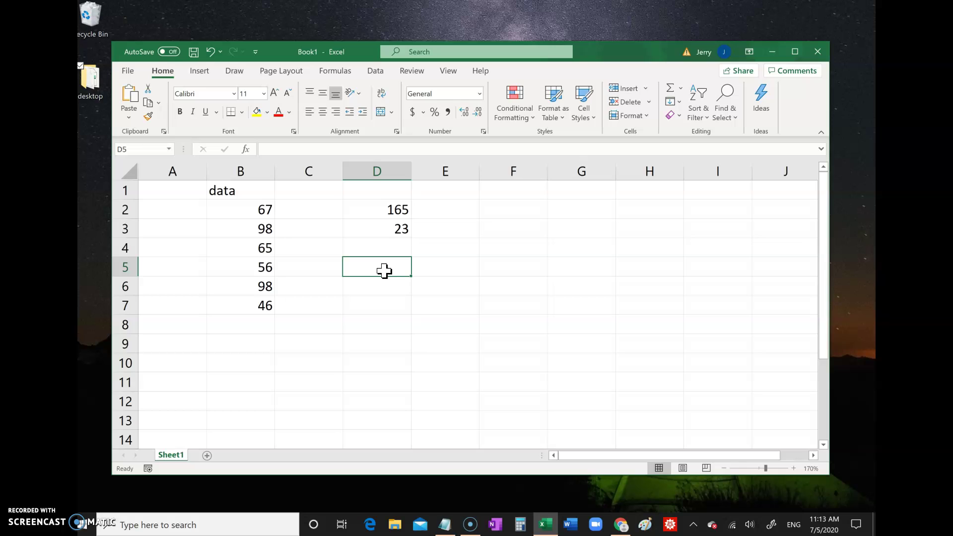
{"action": "type", "text": "="}
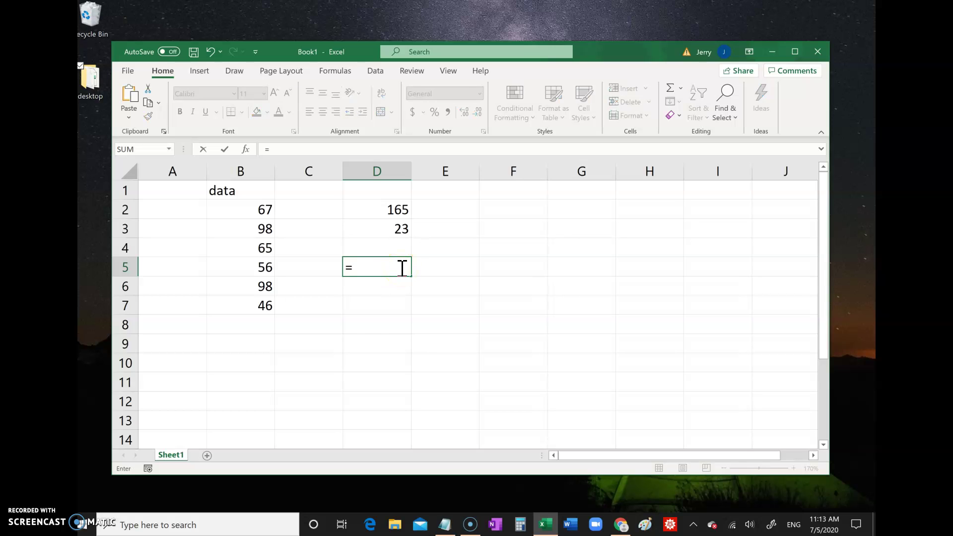
{"action": "type", "text": "sum"}
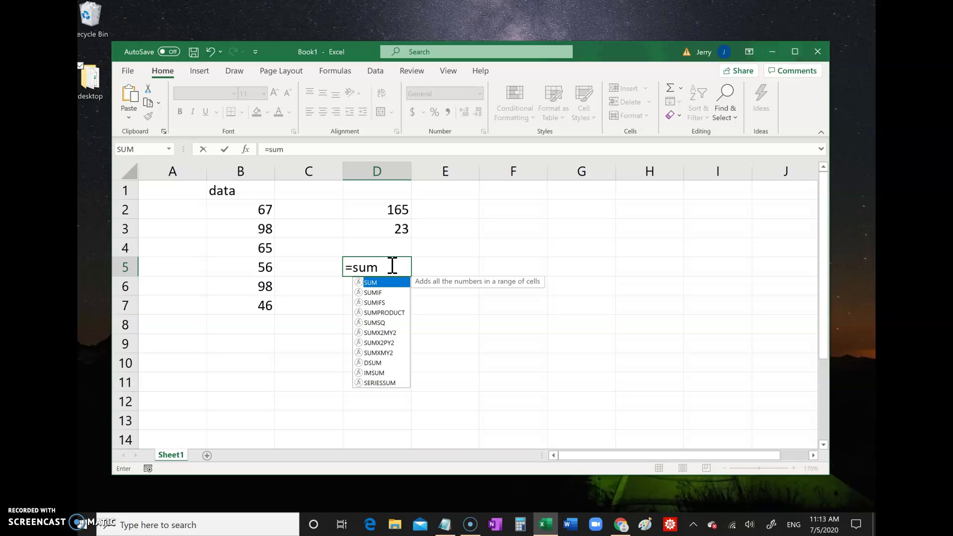
{"action": "type", "text": "("}
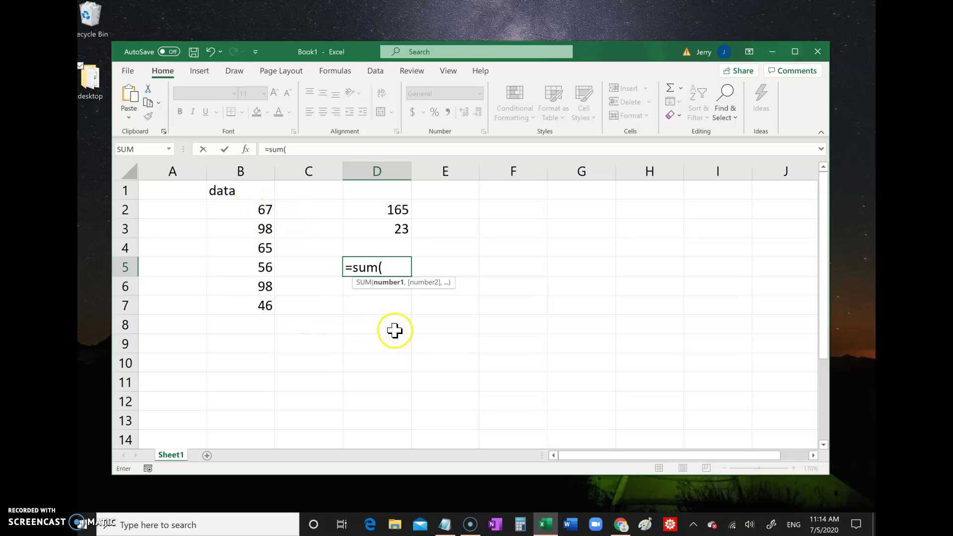
{"action": "type", "text": "b2"}
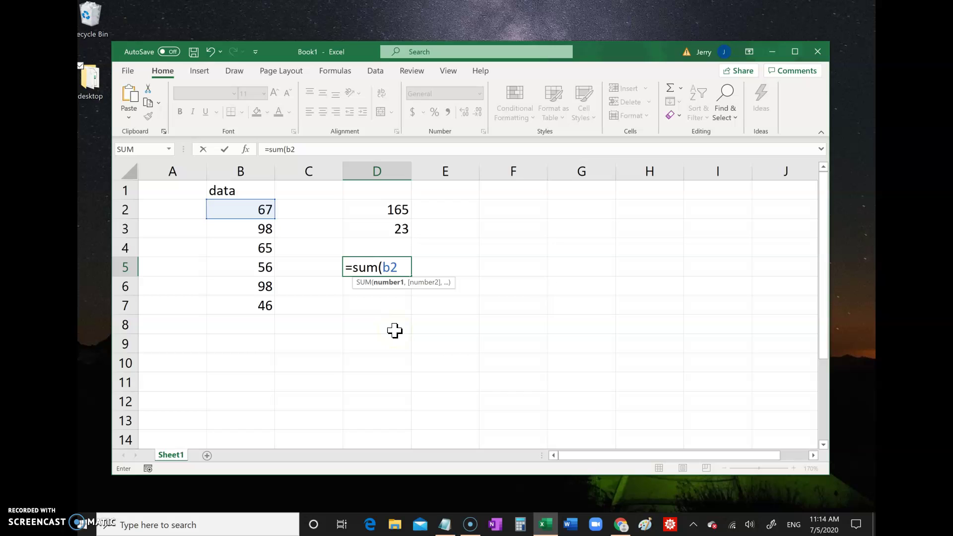
{"action": "type", "text": ":b7"}
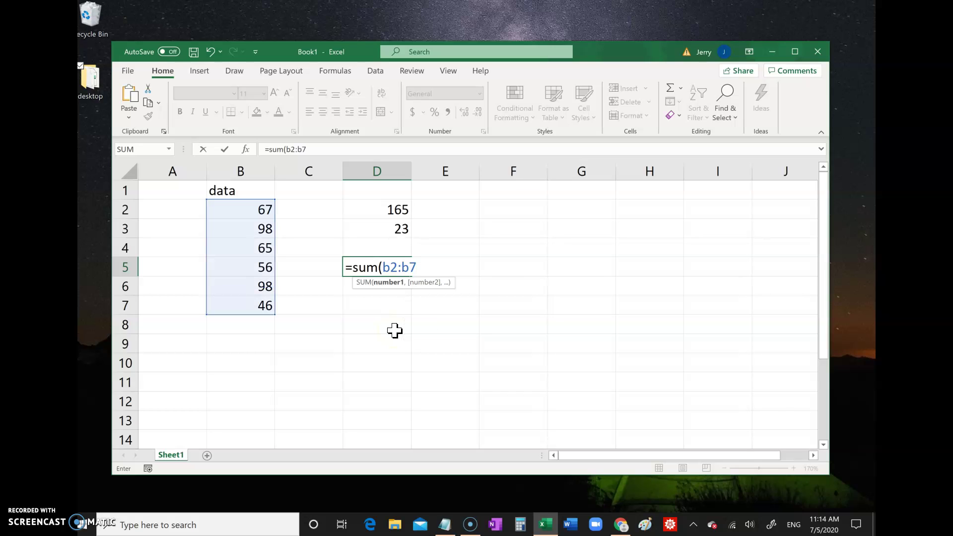
{"action": "type", "text": ")"}
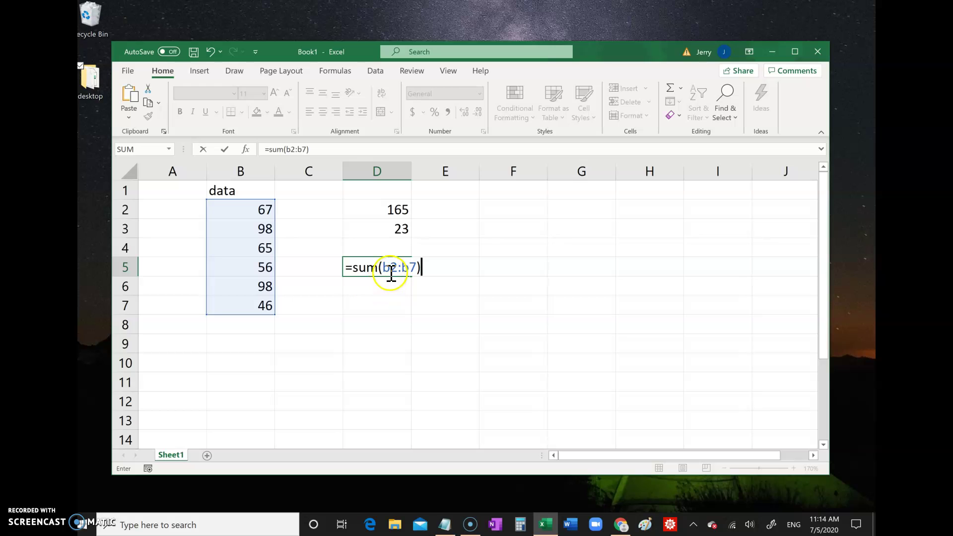
{"action": "key", "text": "Return"}
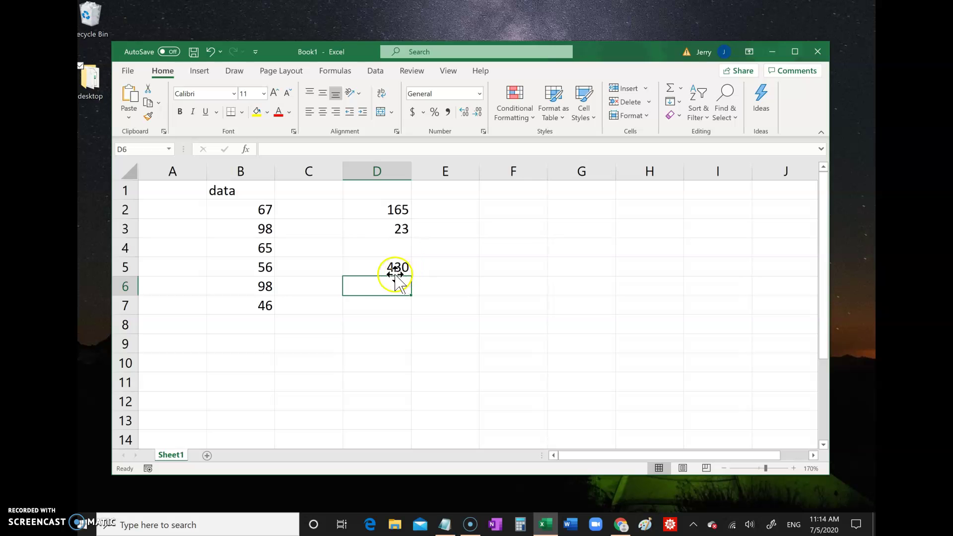
Label the total by typing 'sum' in C5.
{"action": "left_click", "coordinate": [320, 268]}
{"action": "type", "text": "su"}
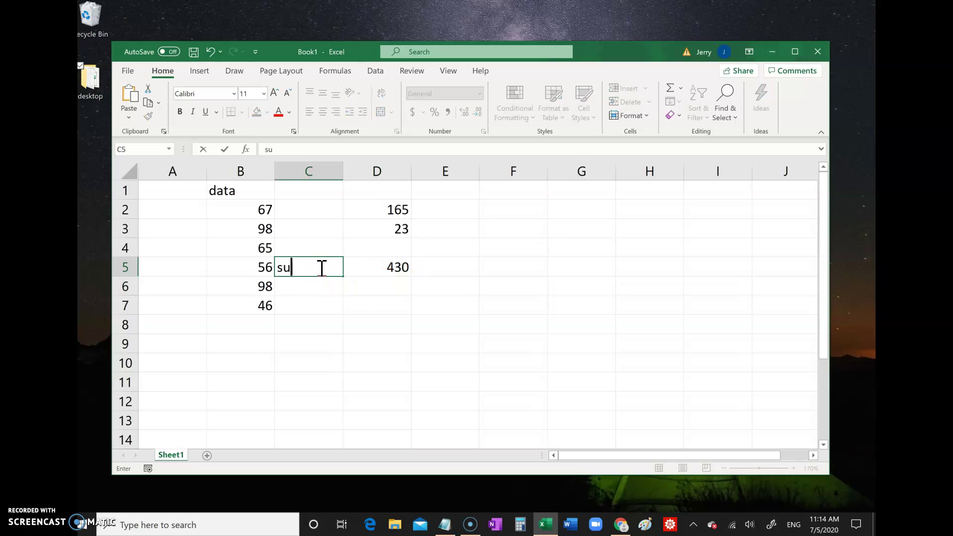
{"action": "type", "text": "m"}
{"action": "key", "text": "Return"}
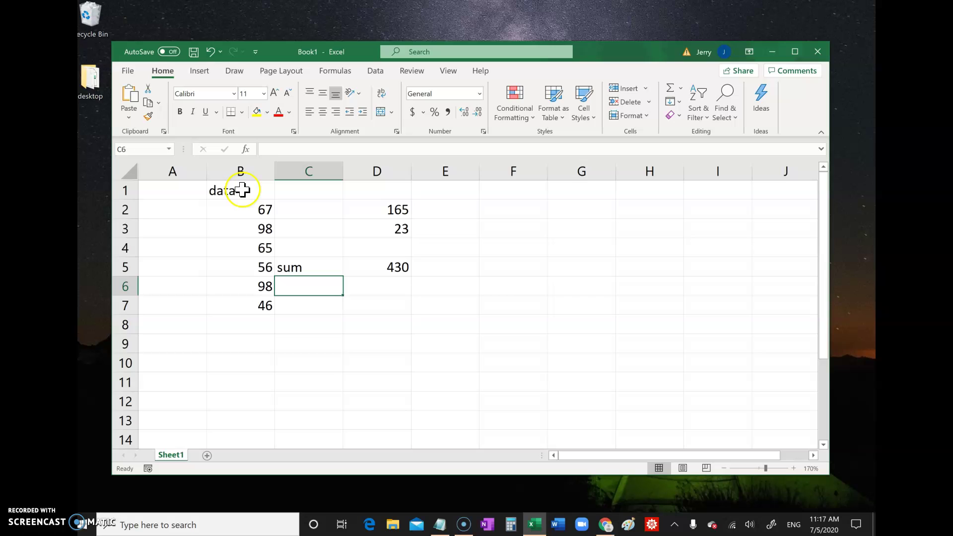
Apply All Borders to B1:B7 and make the 'data' header in B1 bold.
{"action": "left_click_drag", "start_coordinate": [245, 190], "coordinate": [247, 302]}
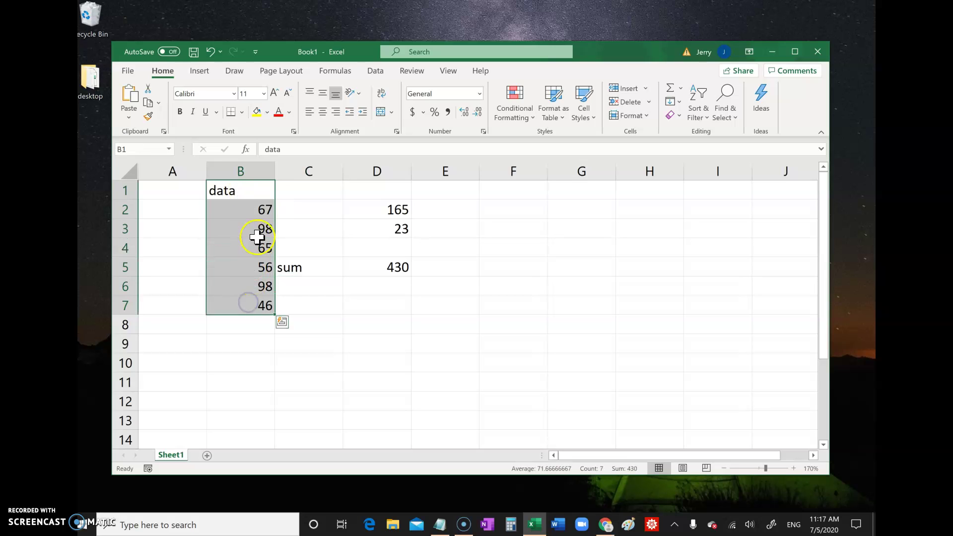
{"action": "left_click", "coordinate": [242, 113]}
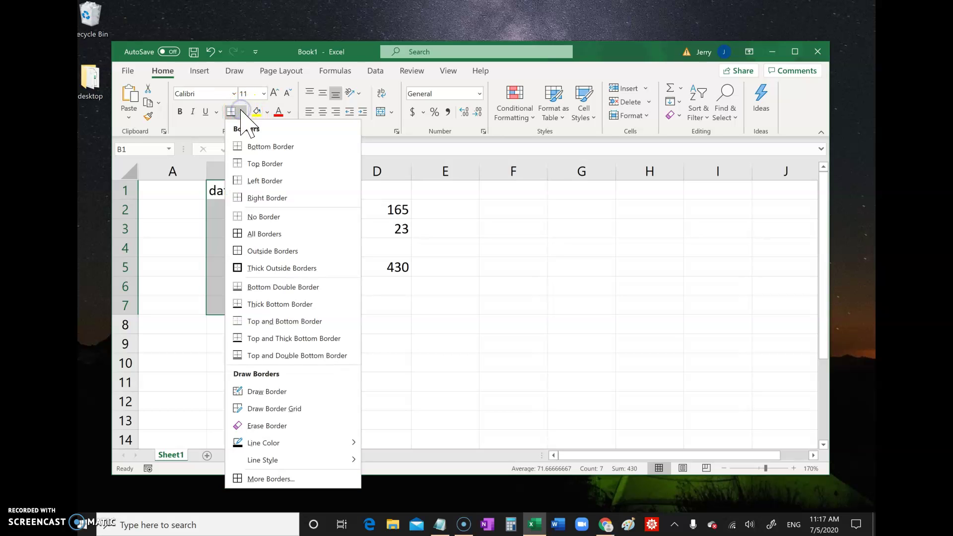
{"action": "left_click", "coordinate": [238, 236]}
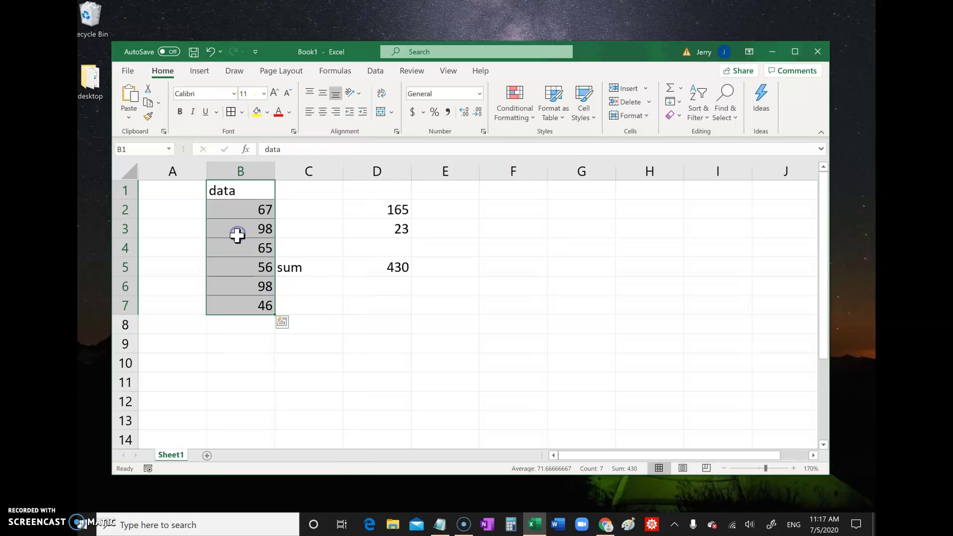
{"action": "left_click", "coordinate": [332, 306]}
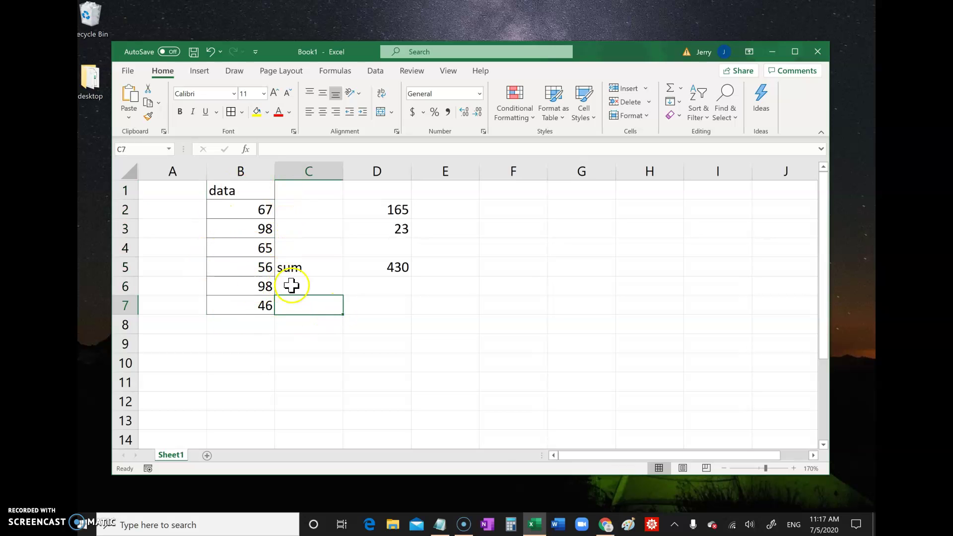
{"action": "left_click", "coordinate": [249, 191]}
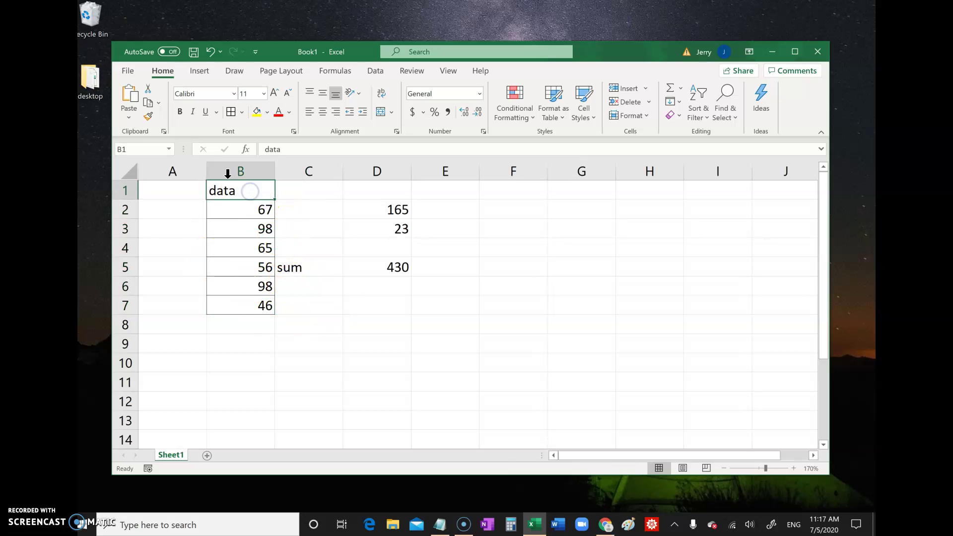
{"action": "left_click", "coordinate": [177, 110]}
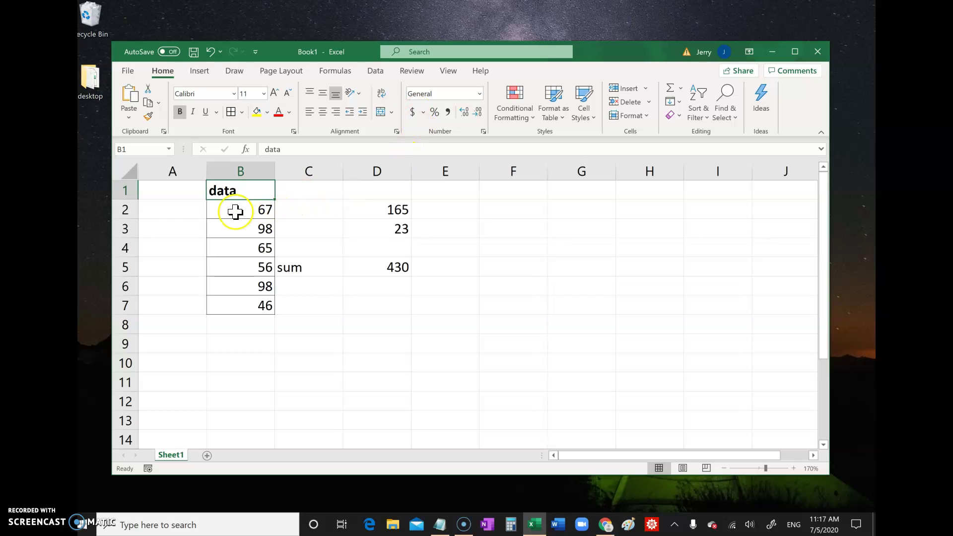
Give B2:B7 Accounting dollar format and add one decimal, showing values like $ 67.000.
{"action": "left_click_drag", "start_coordinate": [232, 210], "coordinate": [215, 305]}
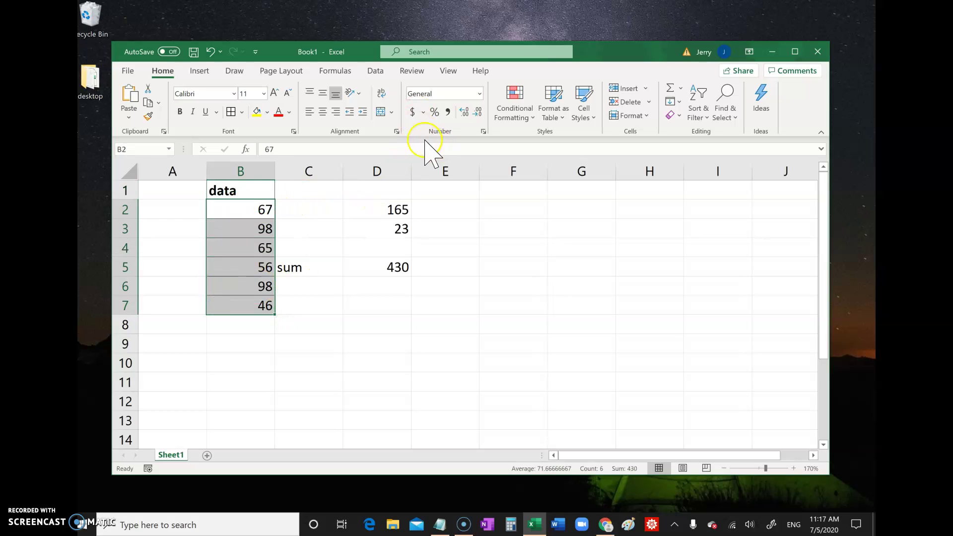
{"action": "left_click", "coordinate": [412, 112]}
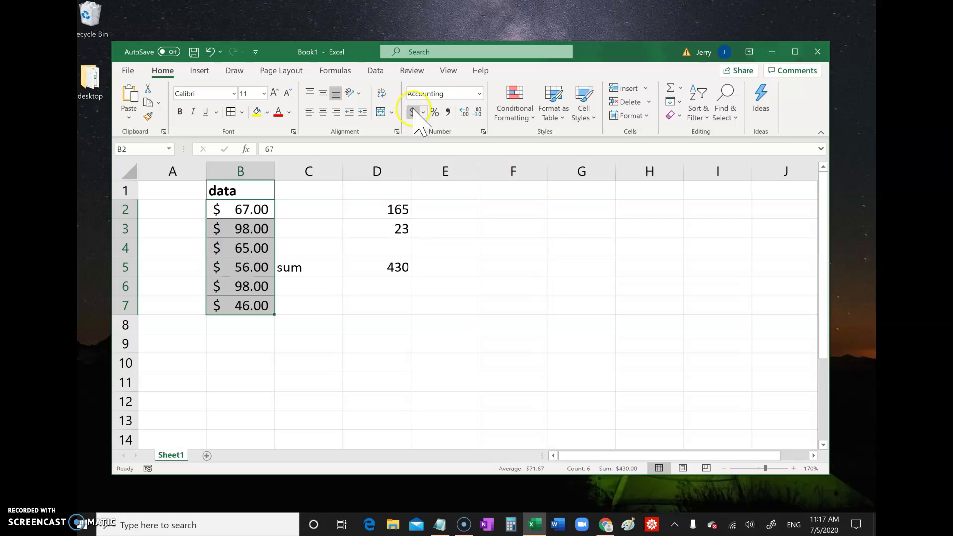
{"action": "left_click", "coordinate": [464, 113]}
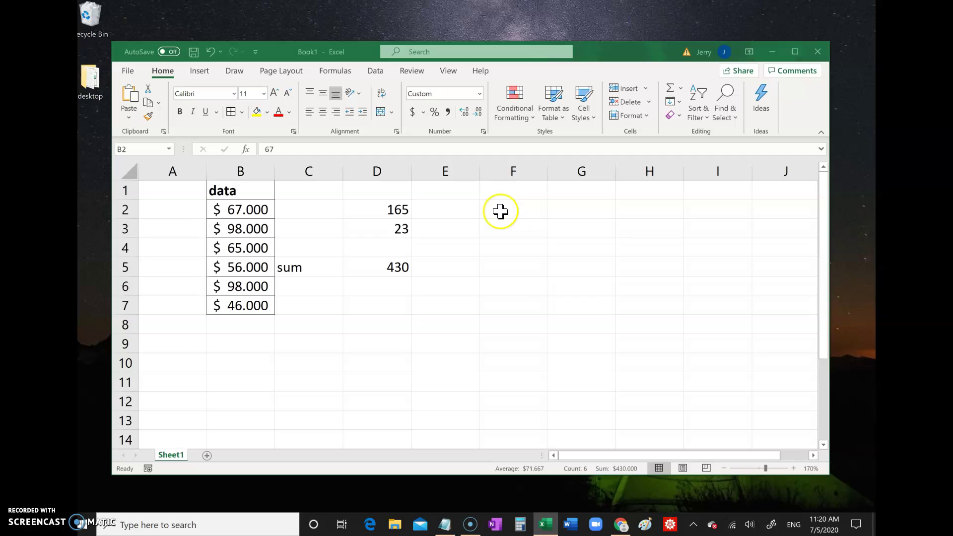
For cell F2, bring up Insert Function filtered to the Statistical category.
{"action": "left_click", "coordinate": [500, 211]}
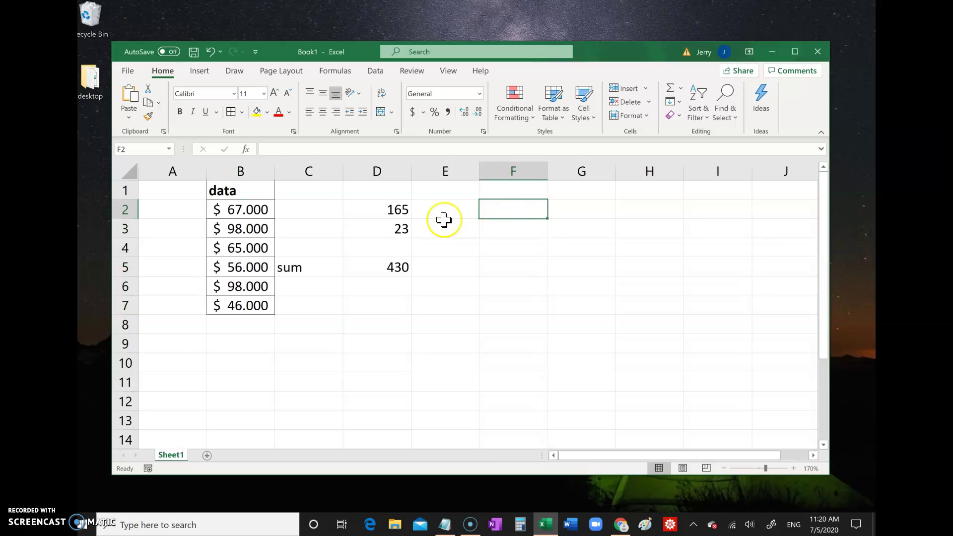
{"action": "left_click", "coordinate": [246, 150]}
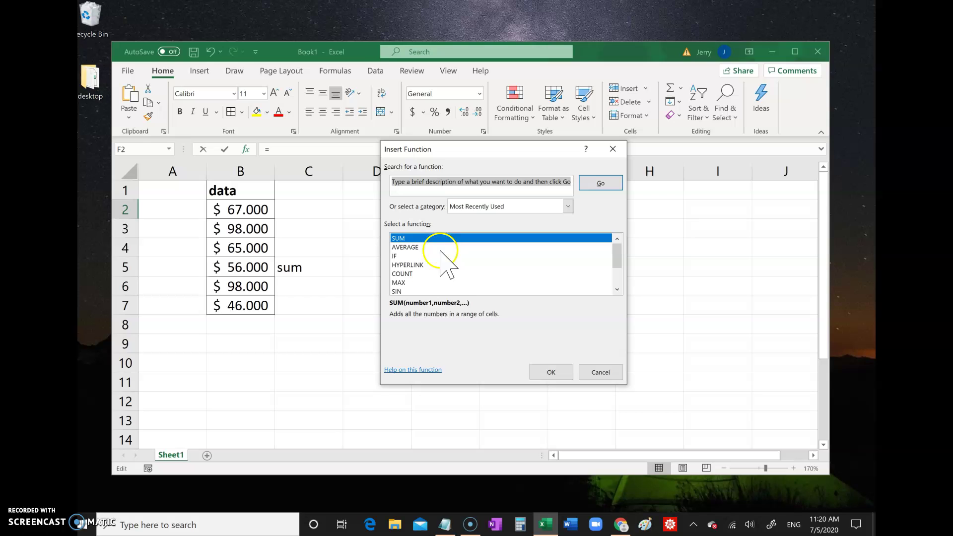
{"action": "left_click", "coordinate": [568, 205]}
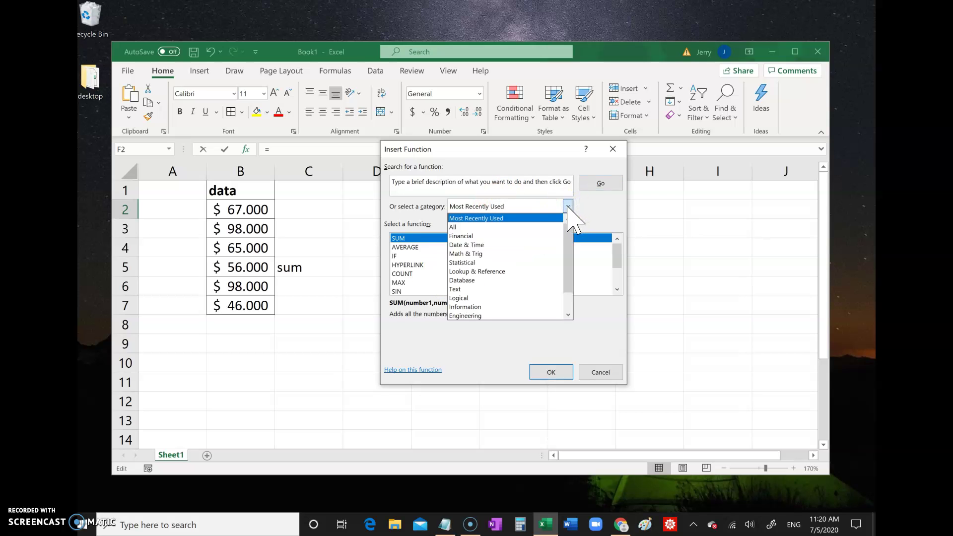
{"action": "left_click", "coordinate": [476, 260]}
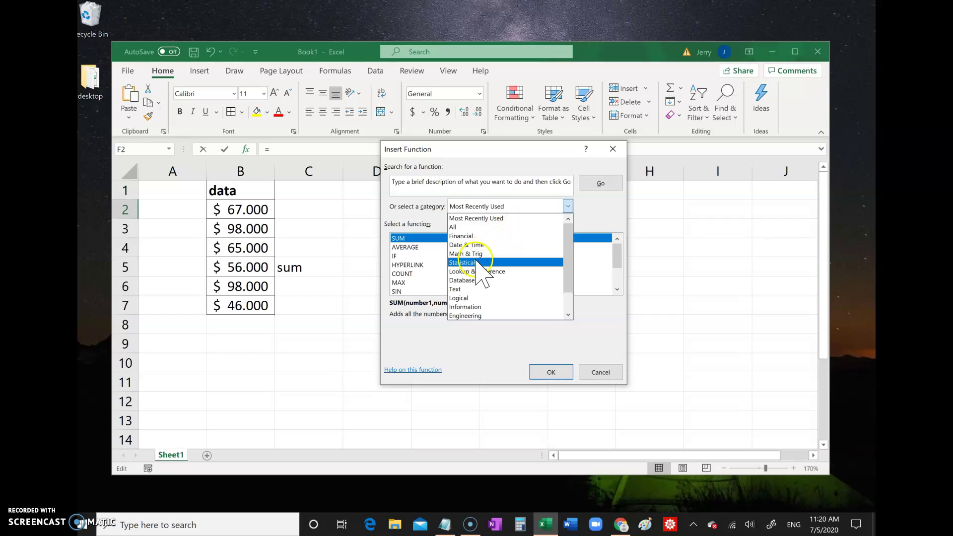
{"action": "left_click", "coordinate": [472, 263]}
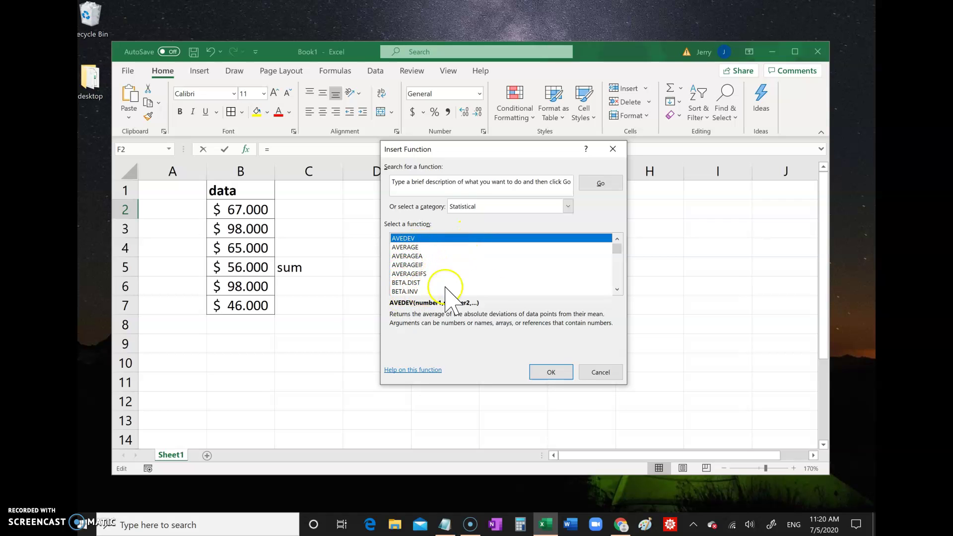
Choose AVERAGE from the statistical functions to reach its arguments dialog.
{"action": "left_click", "coordinate": [616, 288]}
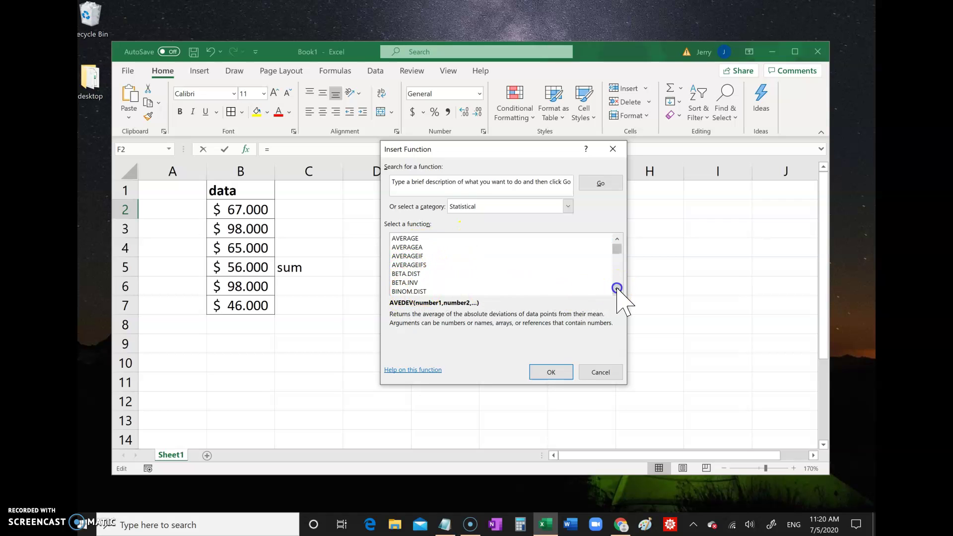
{"action": "left_click", "coordinate": [617, 288]}
{"action": "left_click", "coordinate": [617, 287]}
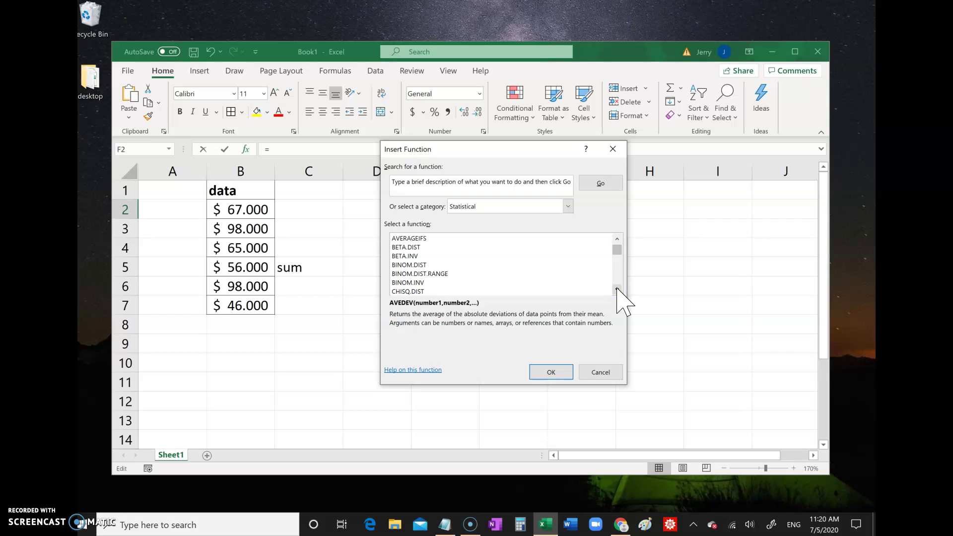
{"action": "left_click", "coordinate": [617, 238]}
{"action": "left_click", "coordinate": [617, 238]}
{"action": "left_click", "coordinate": [617, 238]}
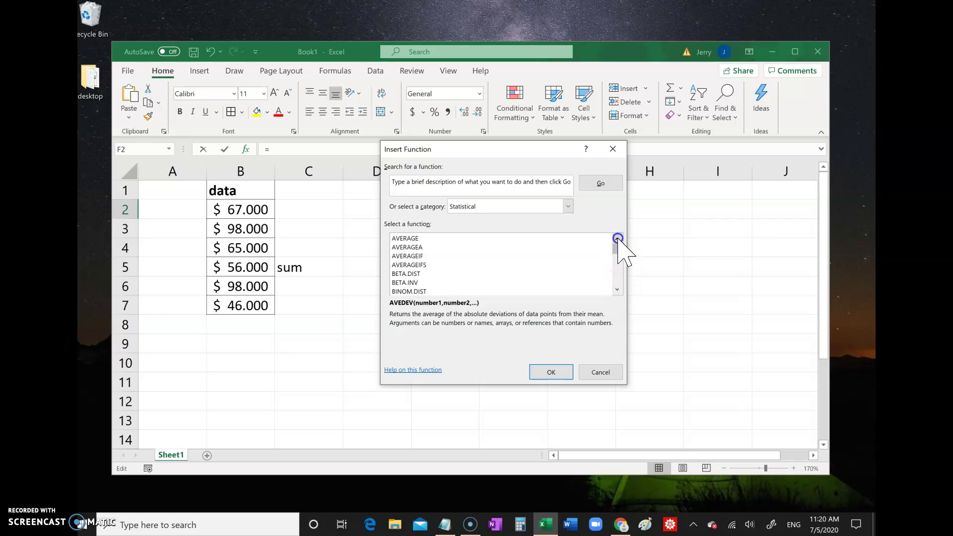
{"action": "left_click", "coordinate": [617, 238]}
{"action": "left_click", "coordinate": [424, 247]}
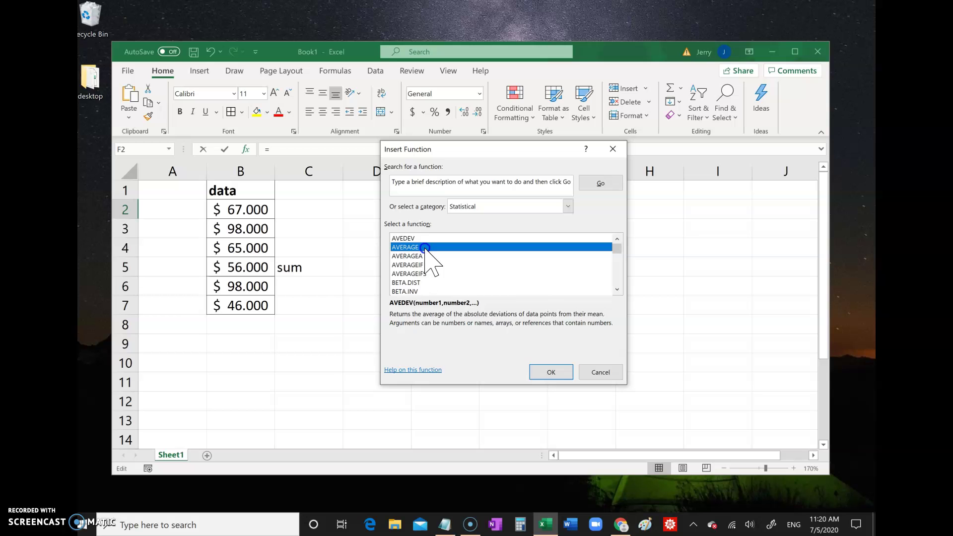
{"action": "left_click", "coordinate": [551, 371]}
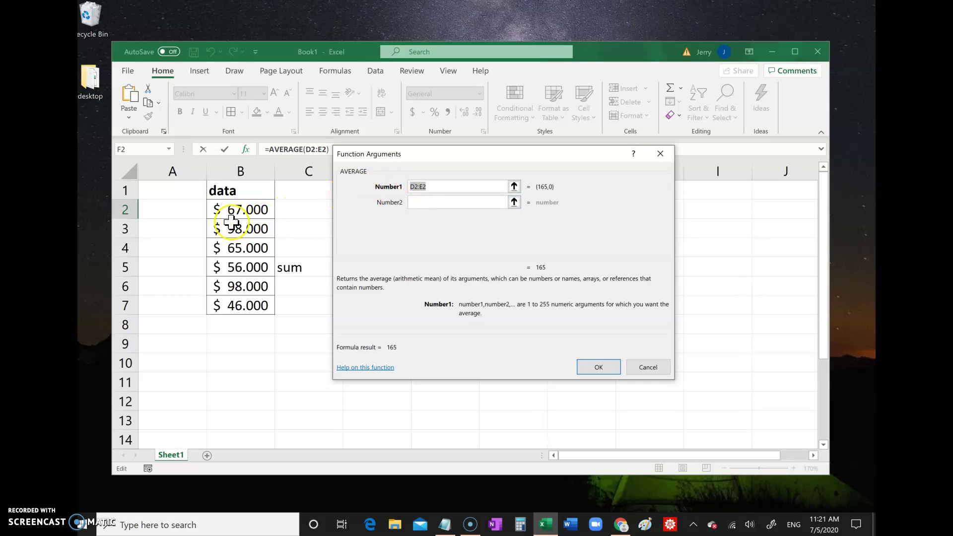
Make F2 =AVERAGE(B2:B7), giving $ 71.667, and inspect the formula in the cell.
{"action": "left_click_drag", "start_coordinate": [234, 208], "coordinate": [232, 301]}
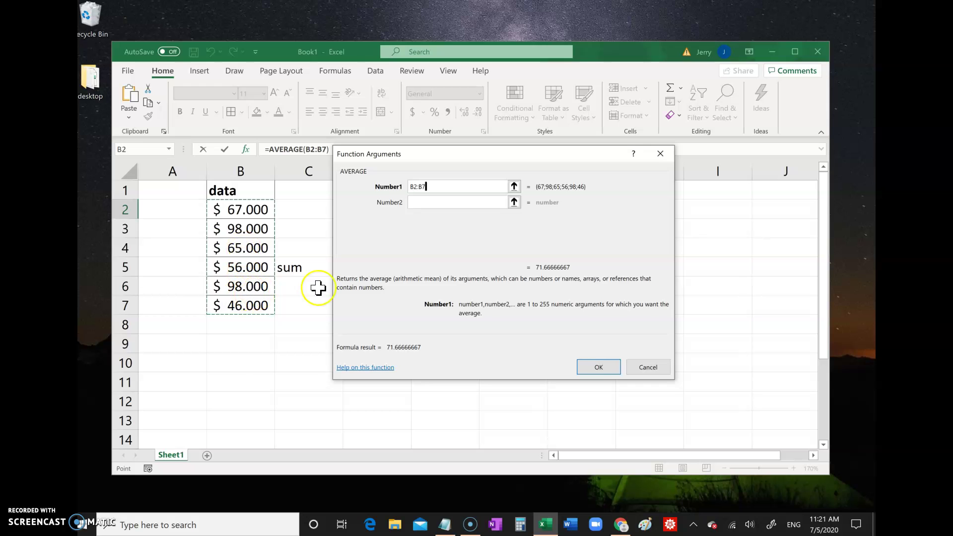
{"action": "left_click", "coordinate": [598, 367]}
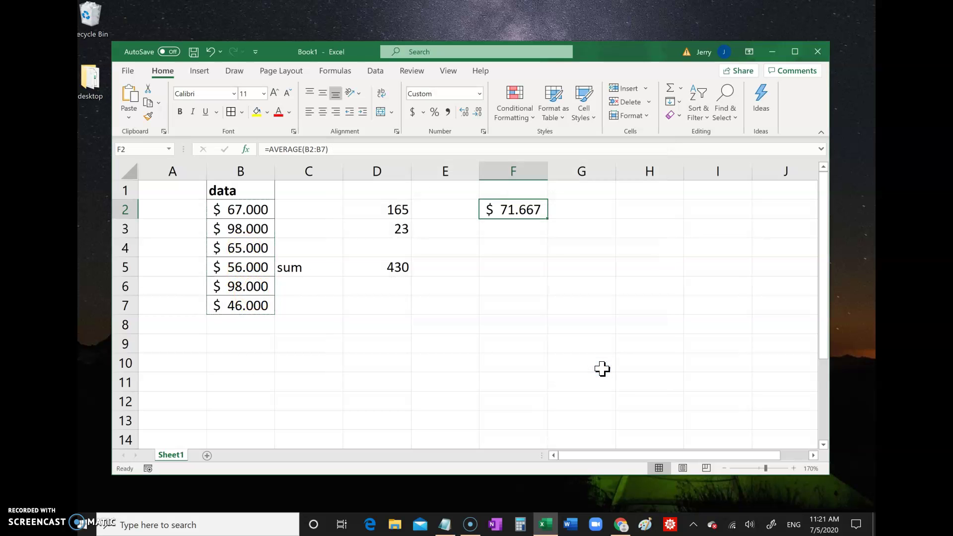
{"action": "left_click", "coordinate": [520, 209]}
{"action": "key", "text": "F2"}
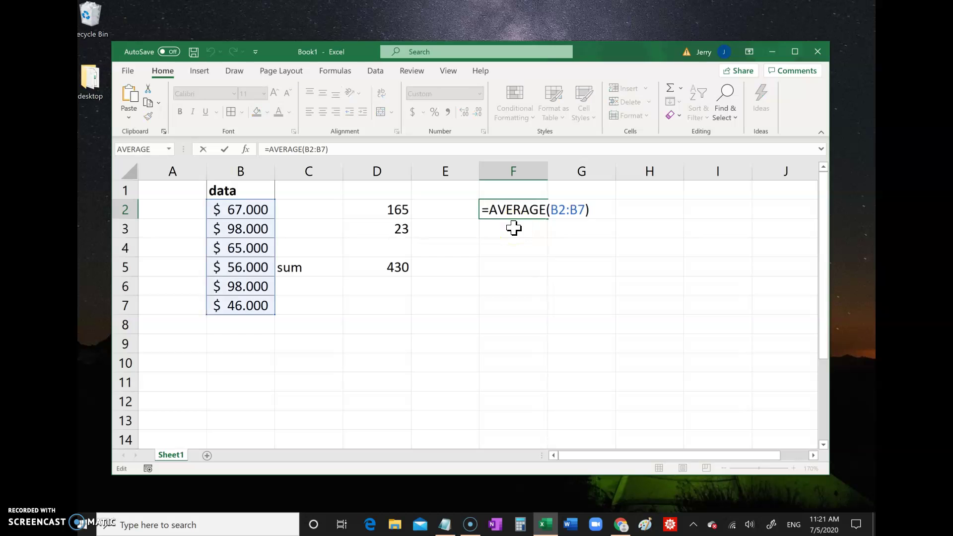
{"action": "left_click", "coordinate": [484, 215]}
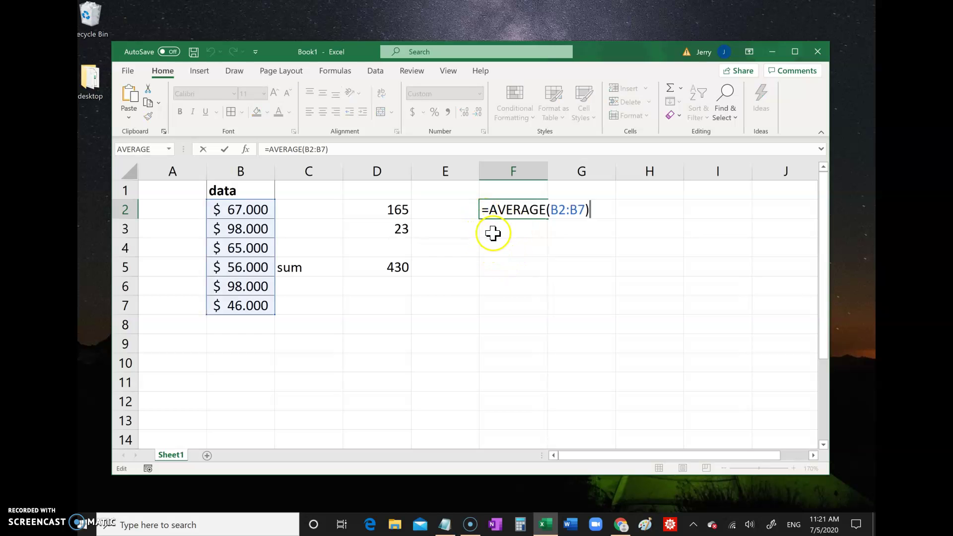